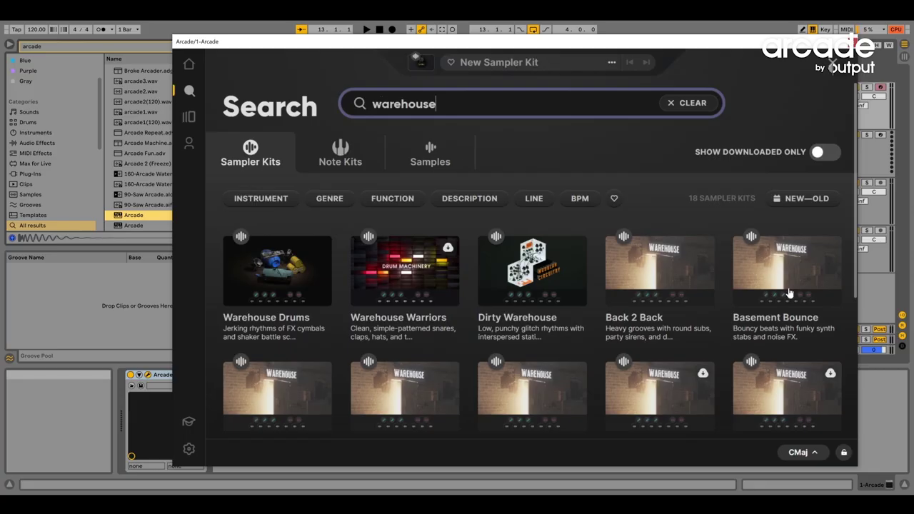
Step: Browse the warehouse sampler kits and preview the Basement Bounce kit
scroll(664, 236, "down", 5)
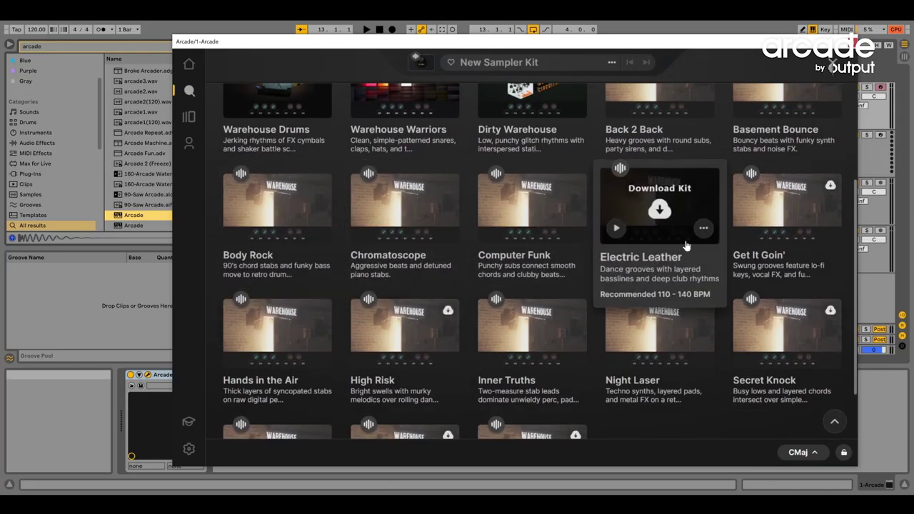
scroll(710, 190, "up", 5)
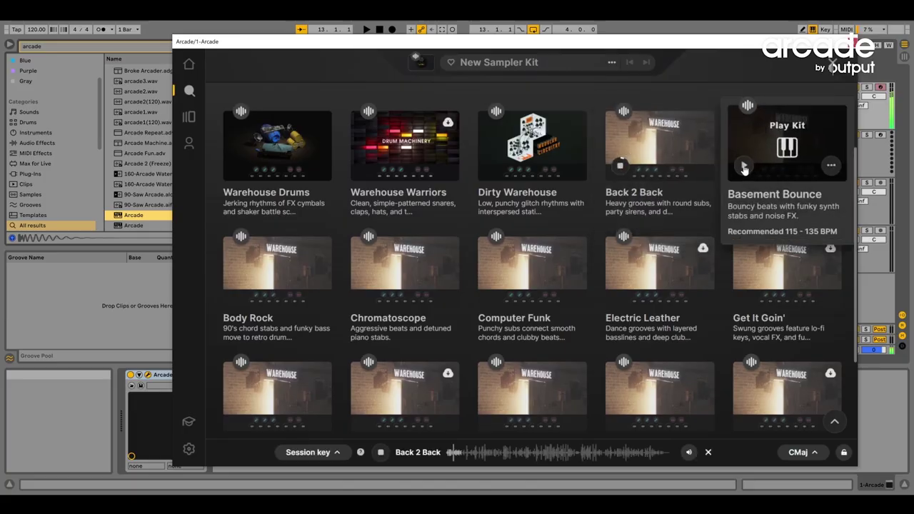
left_click(744, 167)
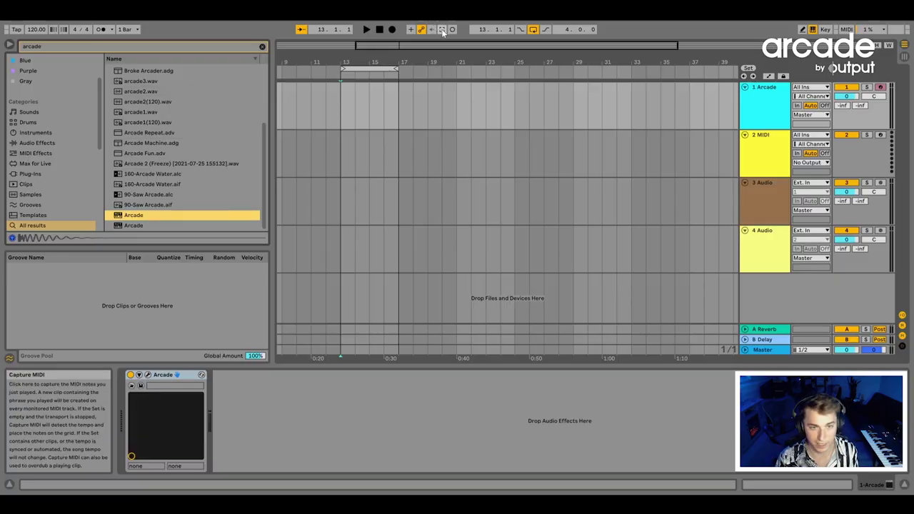
Step: Capture the played phrase as a MIDI clip on the first Arcade track and lengthen its notes to the clip's end
left_click(442, 30)
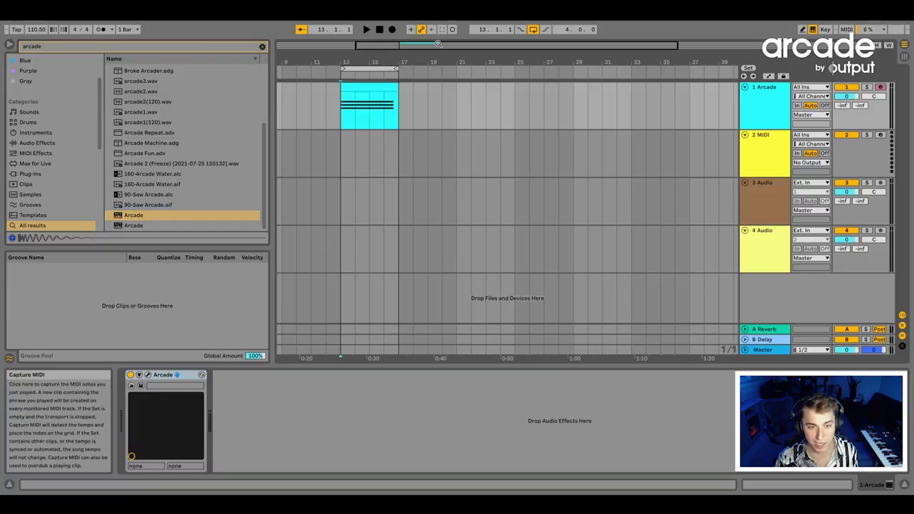
double_click(358, 85)
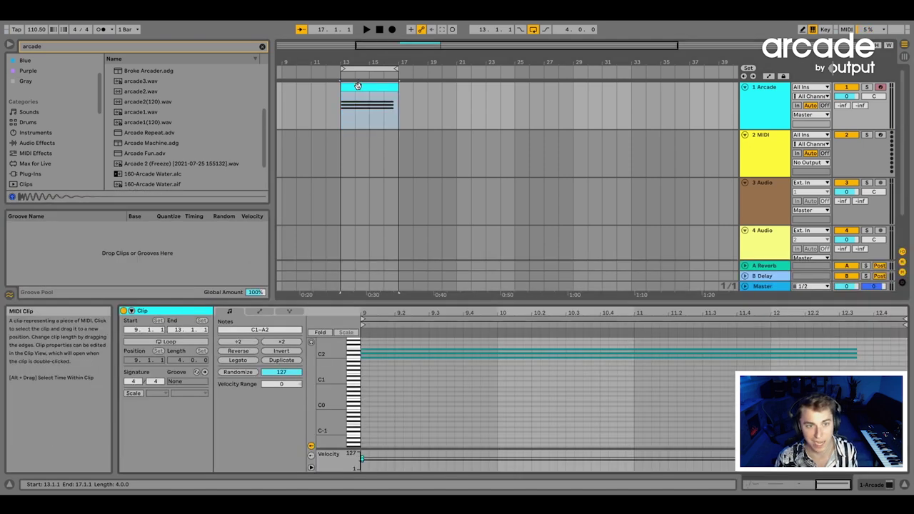
left_click_drag(790, 407, 905, 350)
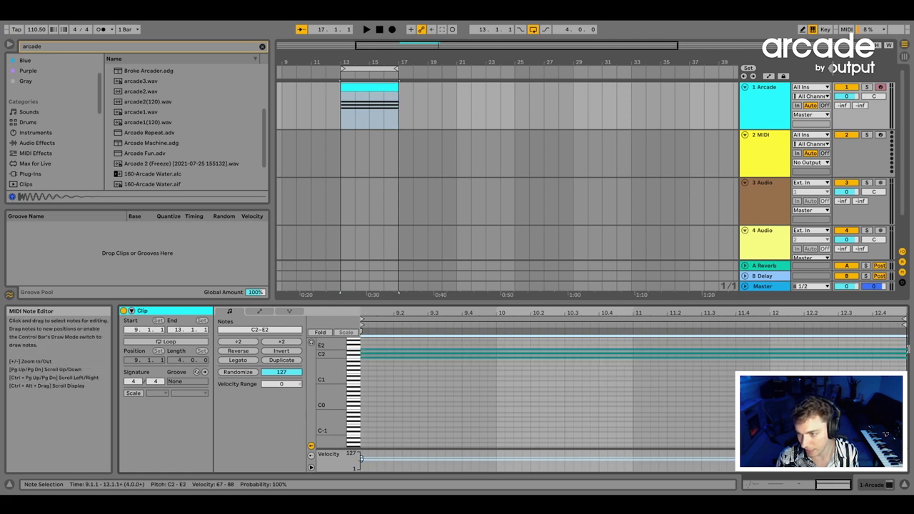
Step: Quantize the clip's notes to 1/16 at 100% and play back the clip
right_click(724, 346)
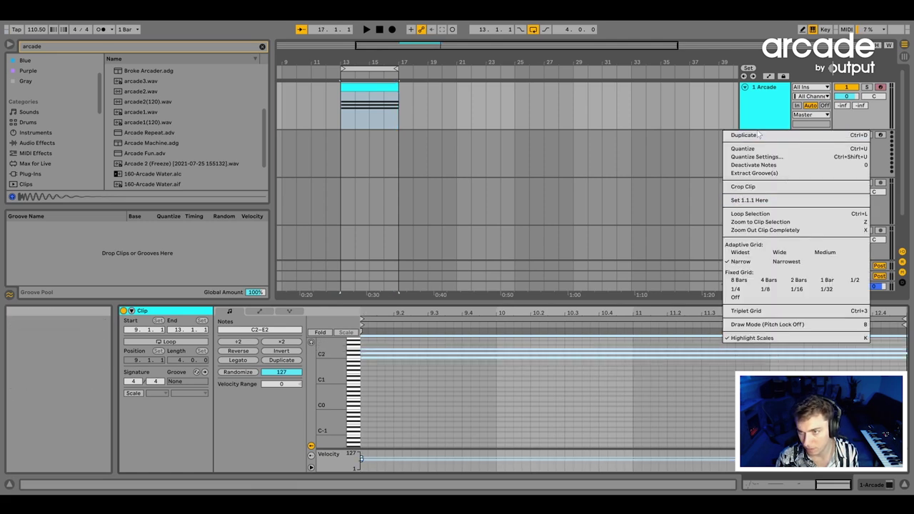
left_click(755, 157)
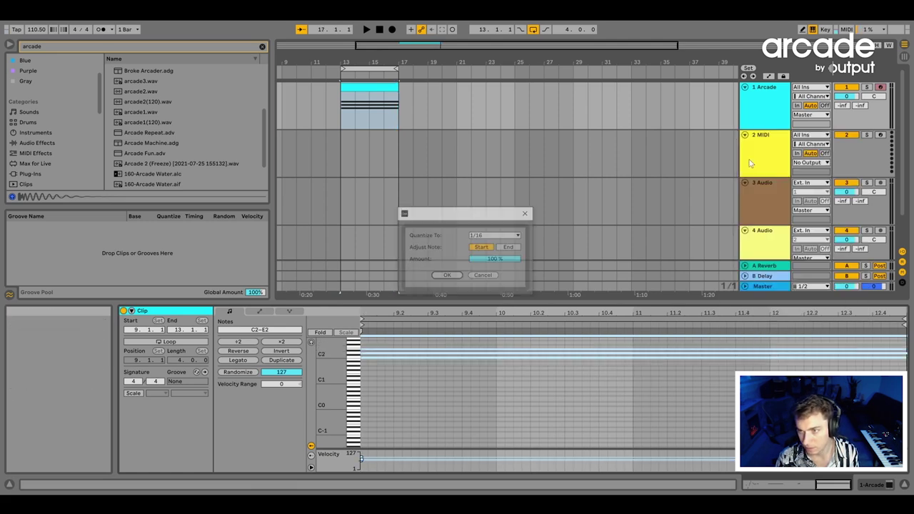
left_click(447, 275)
left_click(365, 86)
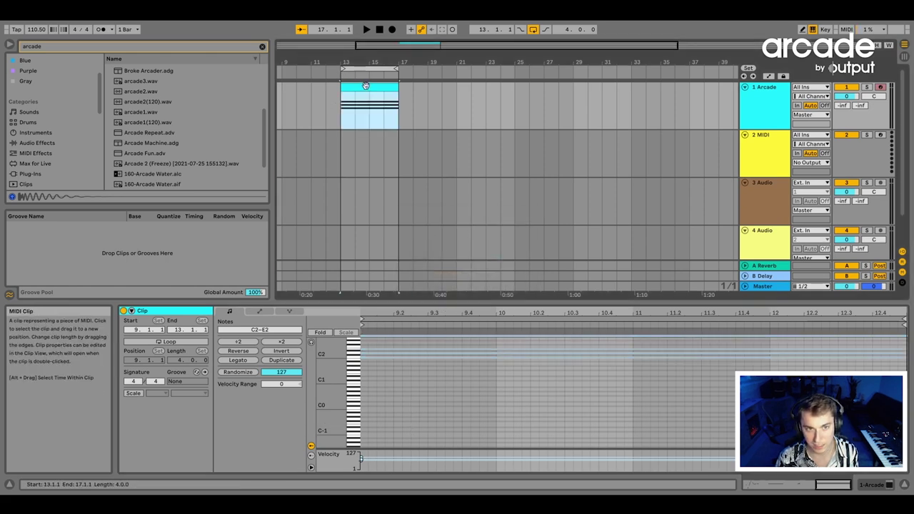
key("space")
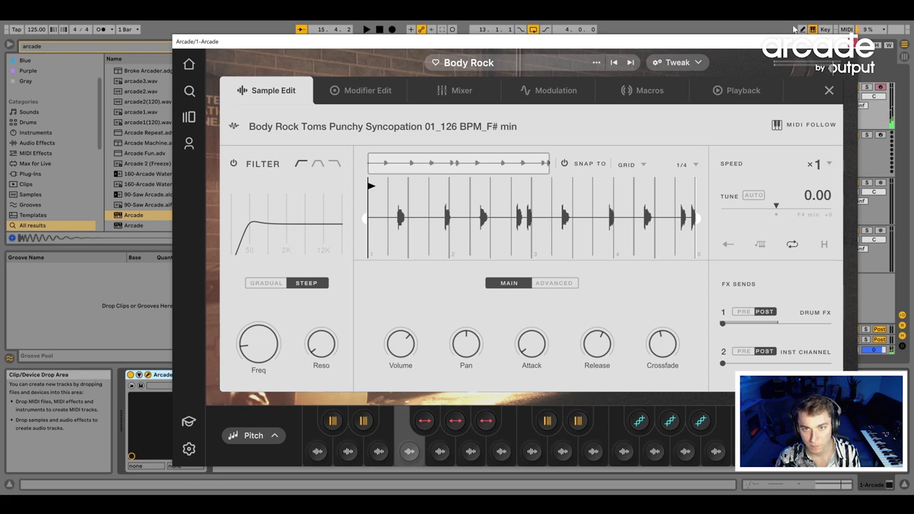
Step: Close the Arcade window and place copies of the bar 13 clip at bars 1, 5 and 9
left_click(849, 42)
double_click(491, 88)
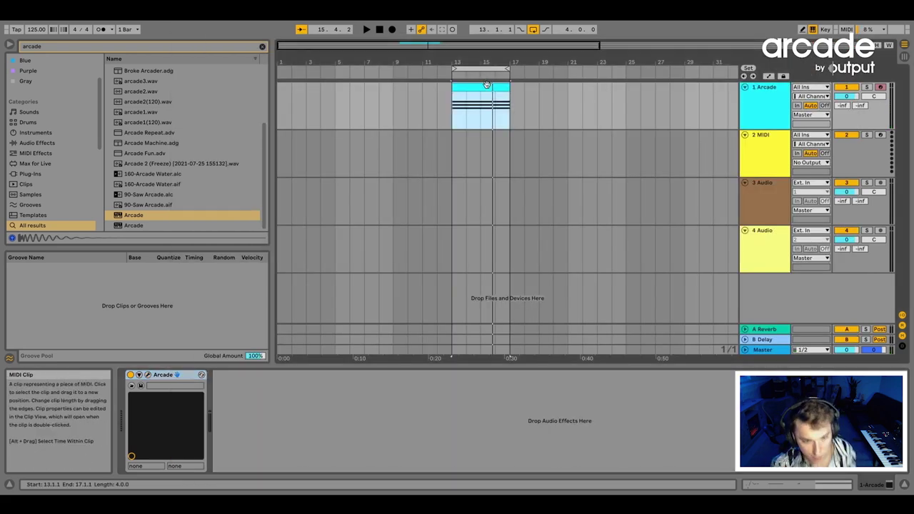
left_click_drag(367, 359, 368, 360)
key("space")
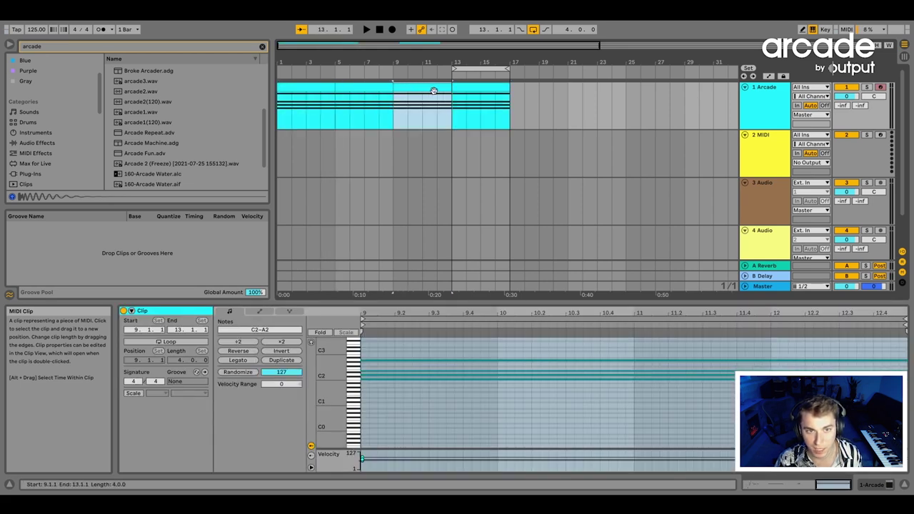
Step: Shorten the clip at bar 9 to end at bar 12 and play back the opening section
left_click_drag(444, 62, 431, 100)
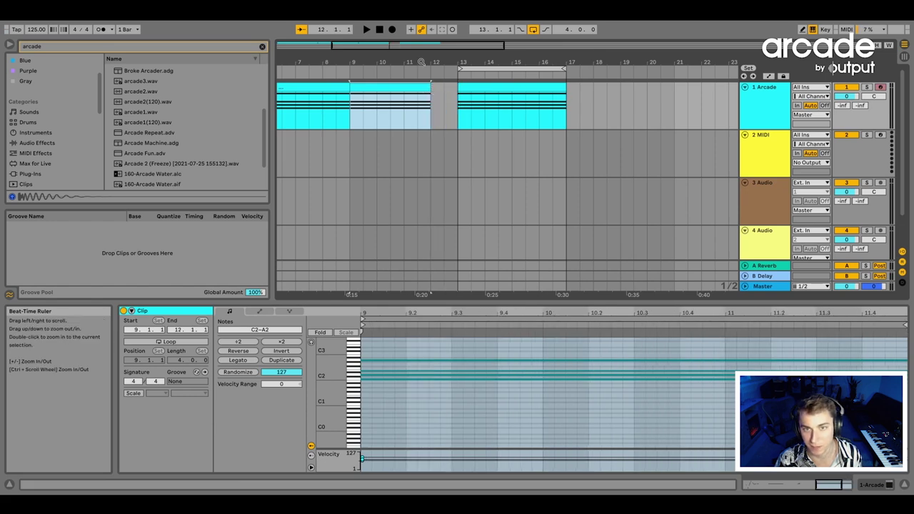
left_click_drag(421, 62, 414, 47)
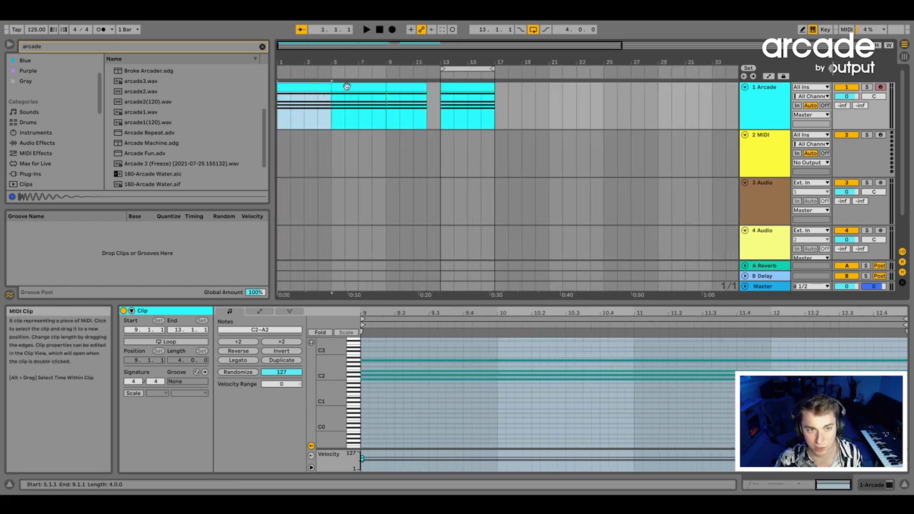
key("space")
double_click(347, 86)
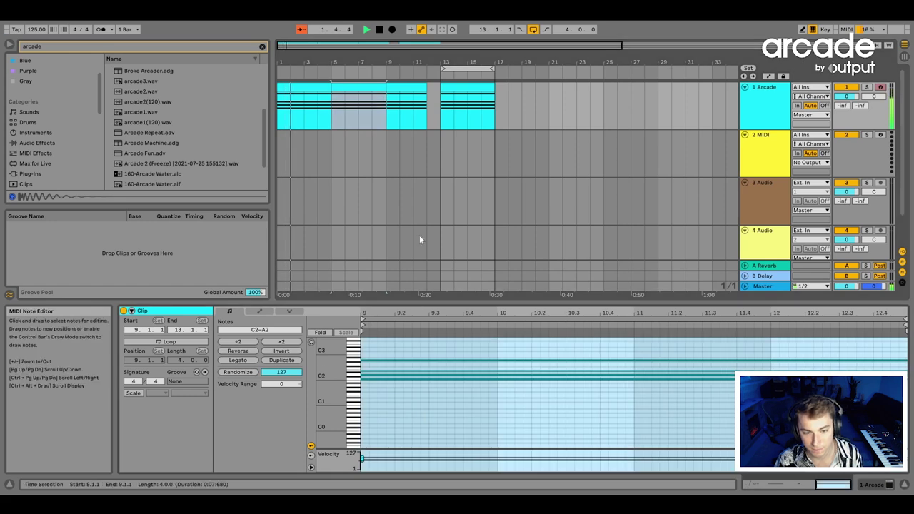
key("space")
left_click(405, 88)
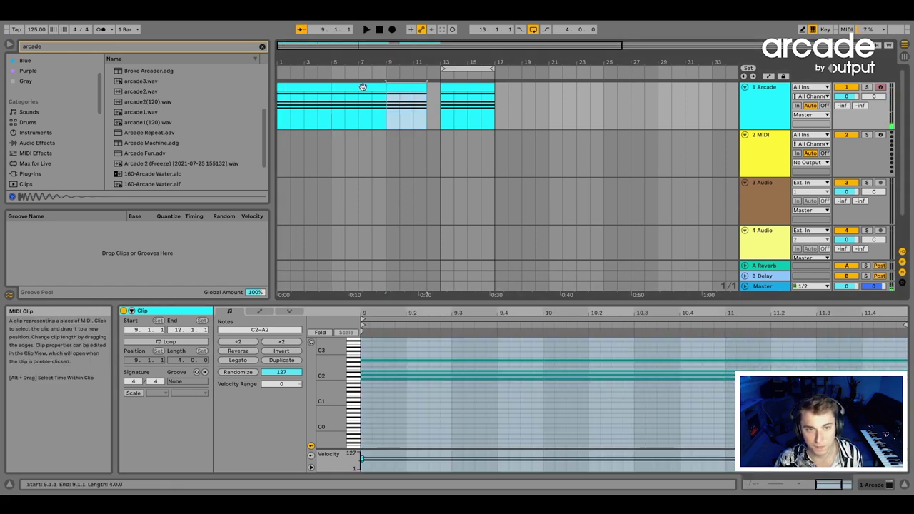
Step: Consolidate the clips between bars 5 and 12 into one clip and take out its C2 notes
left_click(363, 86, "shift")
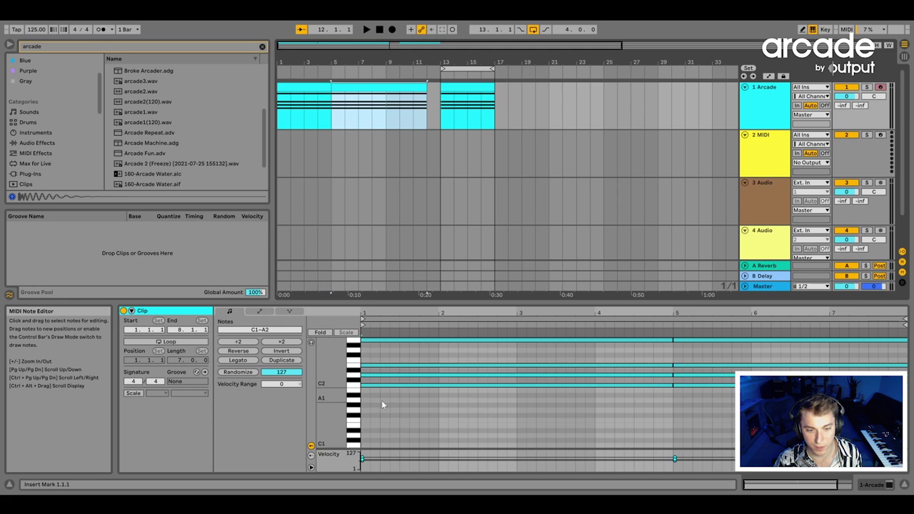
left_click(383, 384)
left_click(425, 101, "shift")
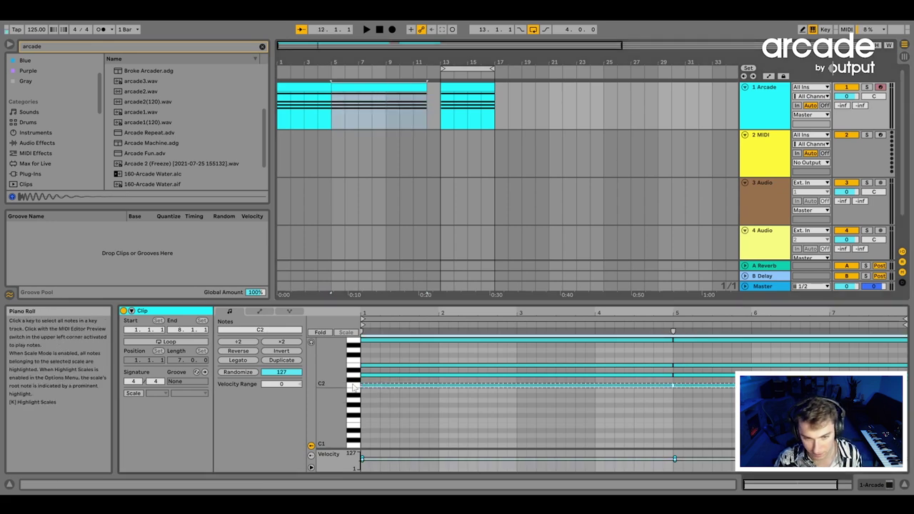
key("space")
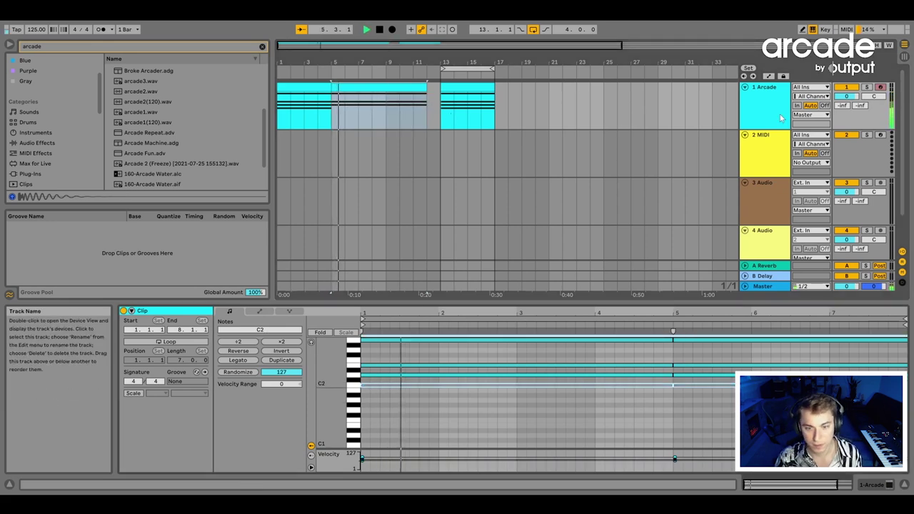
Step: Play through the edited section and return to the looped clip at bar 13
left_click(768, 98)
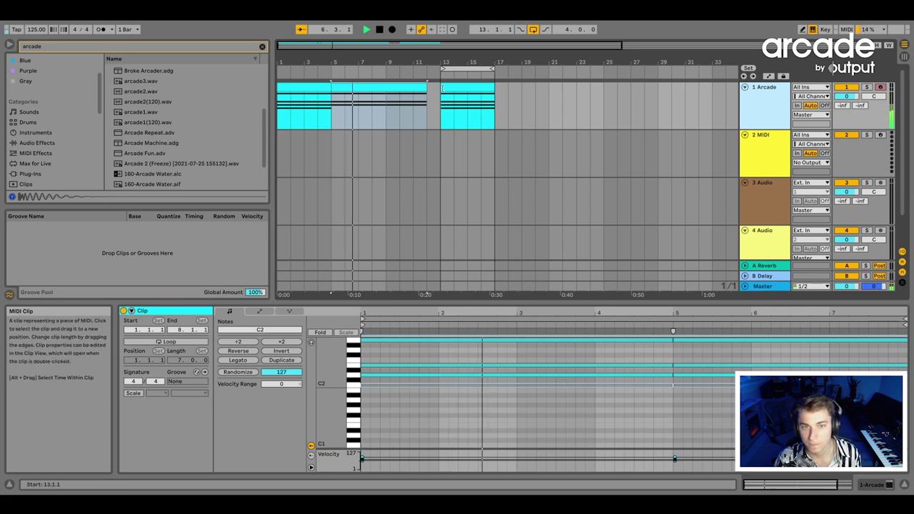
left_click(411, 111)
mouse_move(429, 111)
left_mouse_down()
mouse_move(450, 110)
mouse_move(441, 106)
left_mouse_up()
left_click(467, 86)
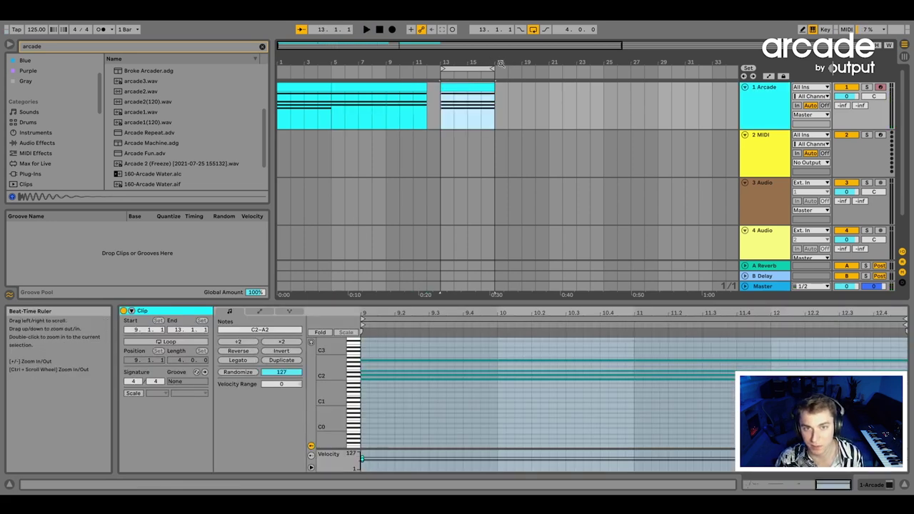
left_click(491, 69)
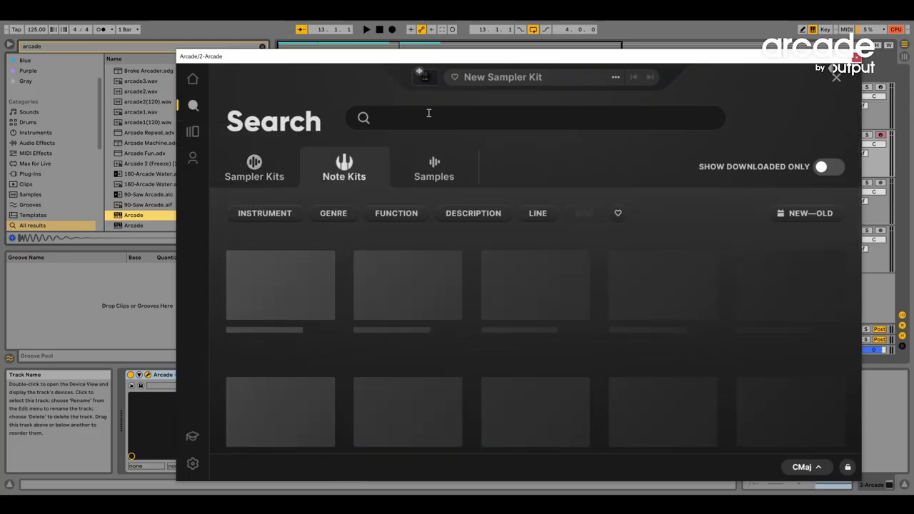
Step: Search the Note Kits for "warehouse" and preview the Aqua and Low and Cold kits
type("warehouse")
key("Return")
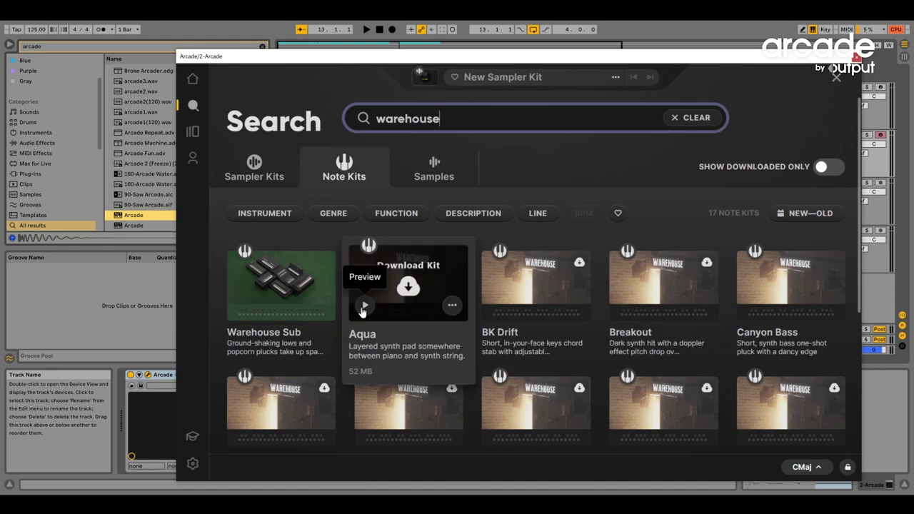
left_click(364, 307)
scroll(464, 279, "down", 5)
left_click(364, 242)
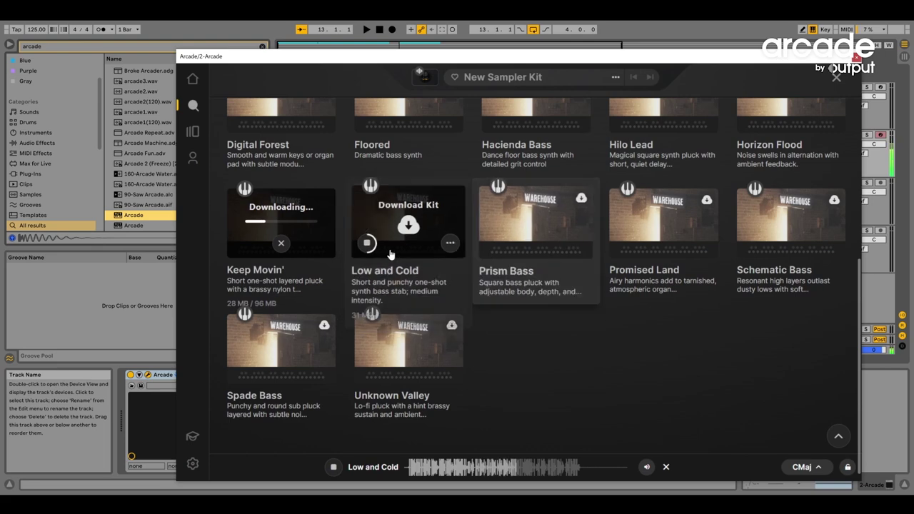
left_click(367, 243)
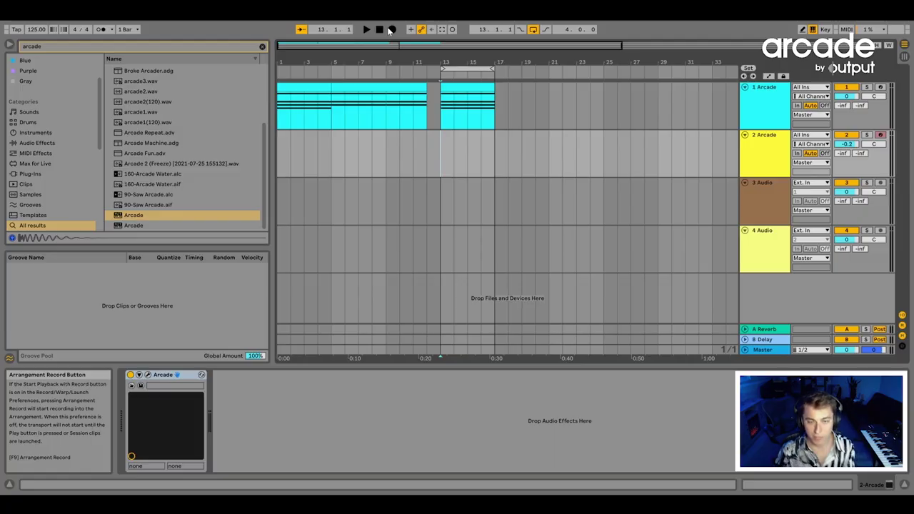
Step: Extend the loop to bar 21 and duplicate the first track's bar 13 clip to fill it
left_click_drag(493, 68, 548, 68)
left_click(461, 84)
key("ctrl+d")
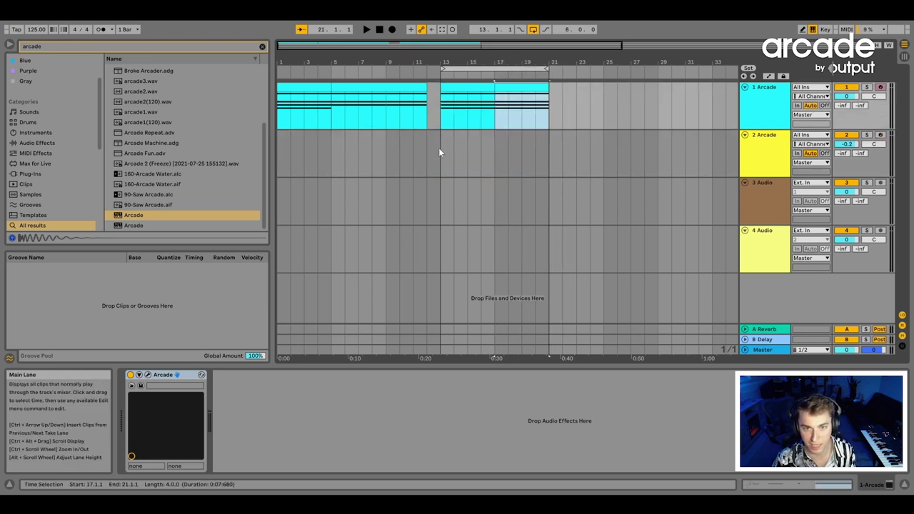
Step: Record a MIDI part on the second Arcade track from bar 13 and quantize its notes to 1/16 at 100%
left_click(440, 147)
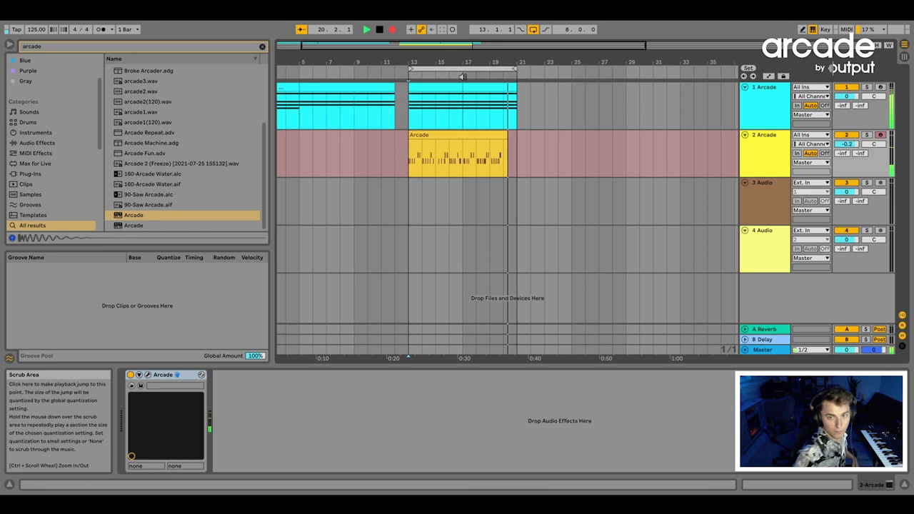
key("space")
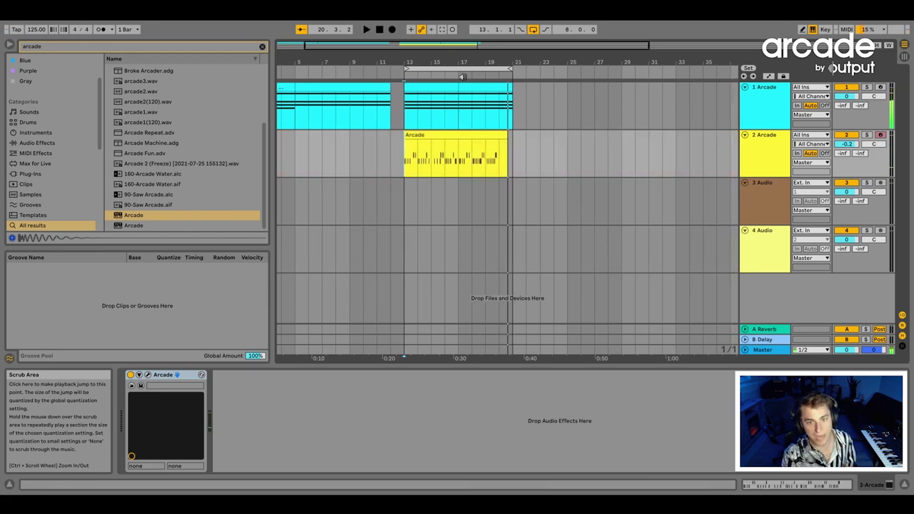
double_click(434, 135)
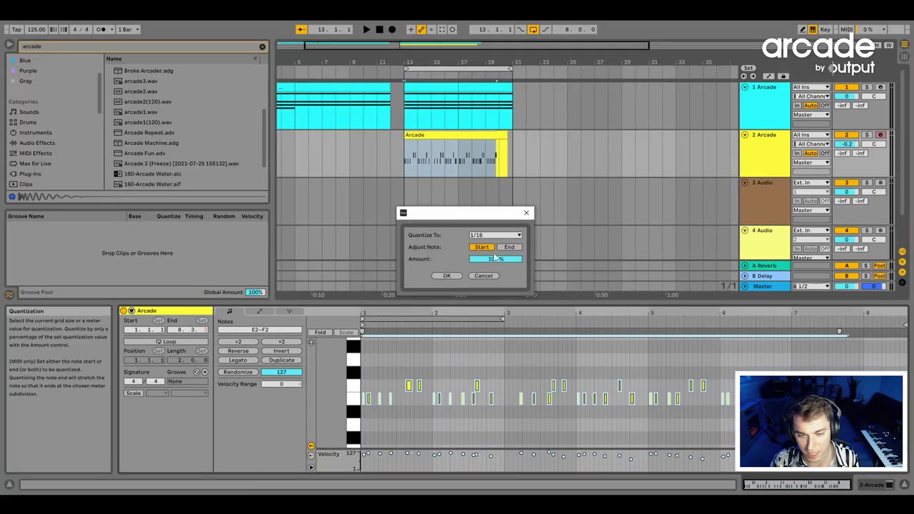
left_click(446, 275)
Step: Play back the part, shifting the two F2 notes in bar 1 slightly earlier and the F2 note on beat 3 of bar 2 slightly later
key("space")
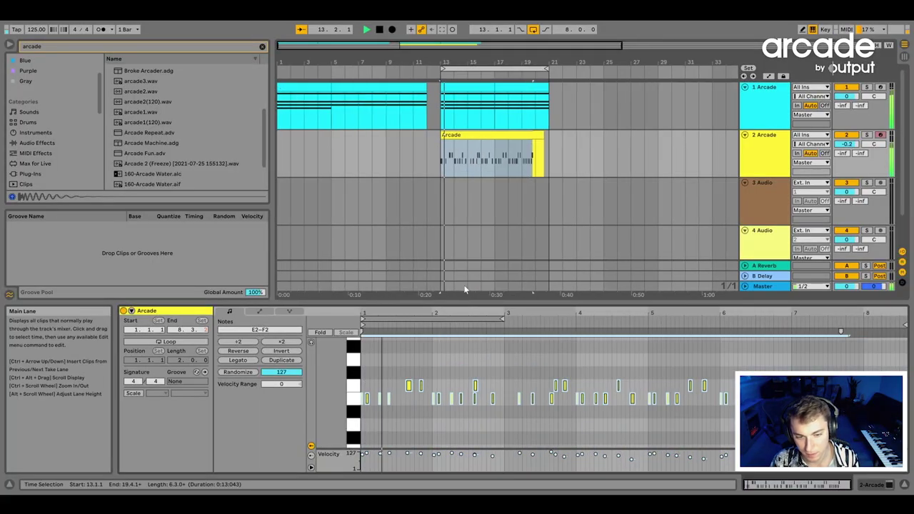
left_click(394, 364)
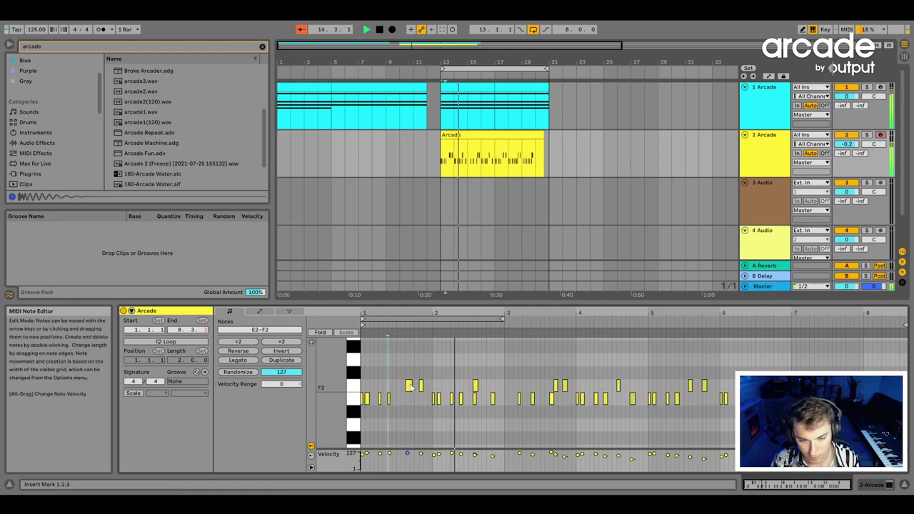
left_click(398, 365)
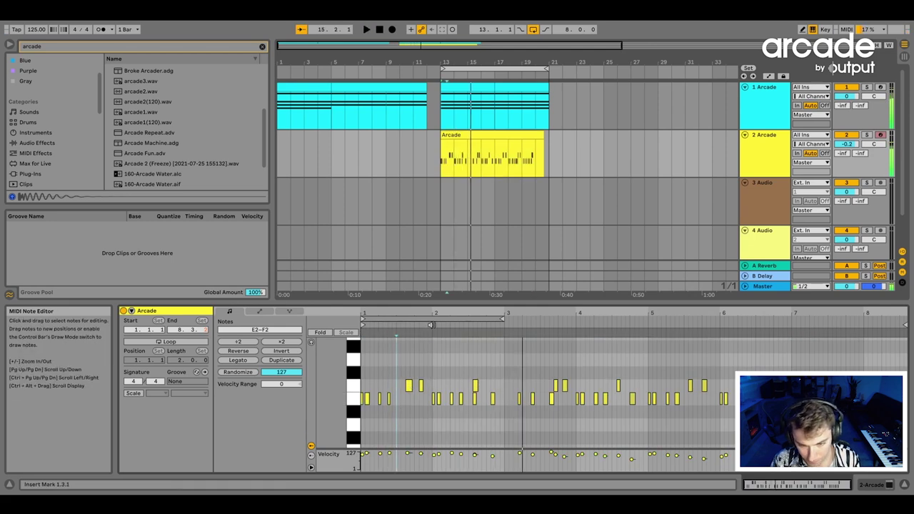
left_click_drag(373, 312, 374, 343)
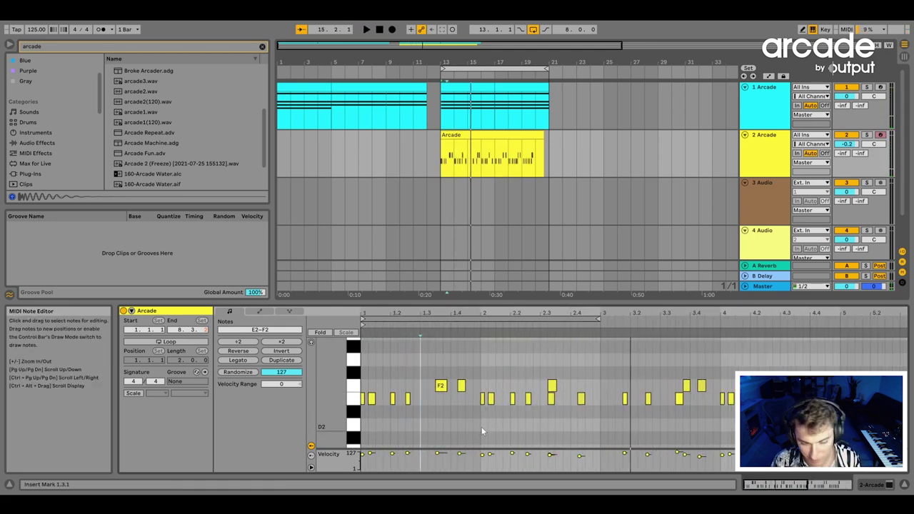
left_click_drag(442, 388, 438, 393)
key("space")
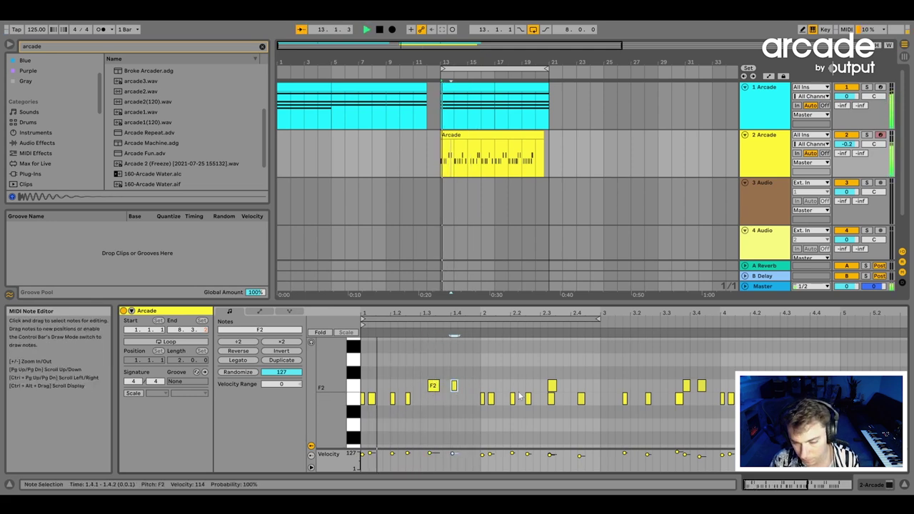
left_click(552, 386)
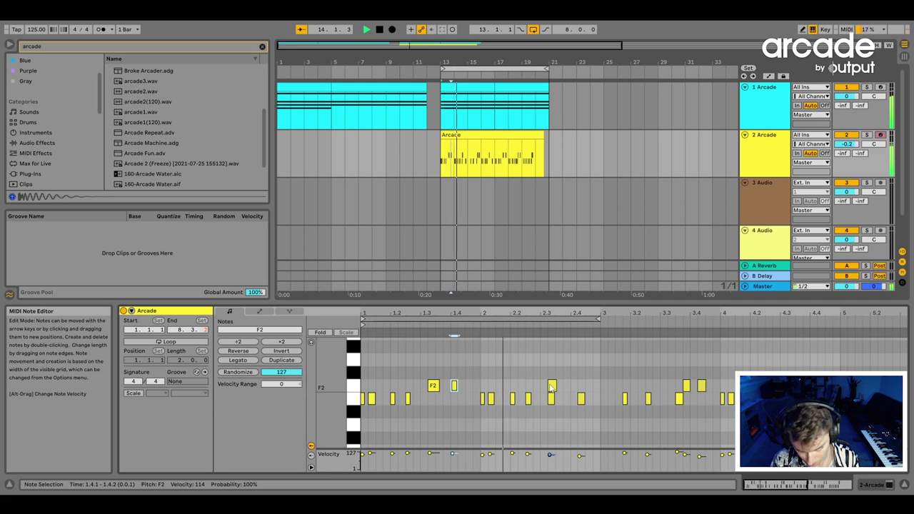
left_click_drag(551, 387, 560, 387)
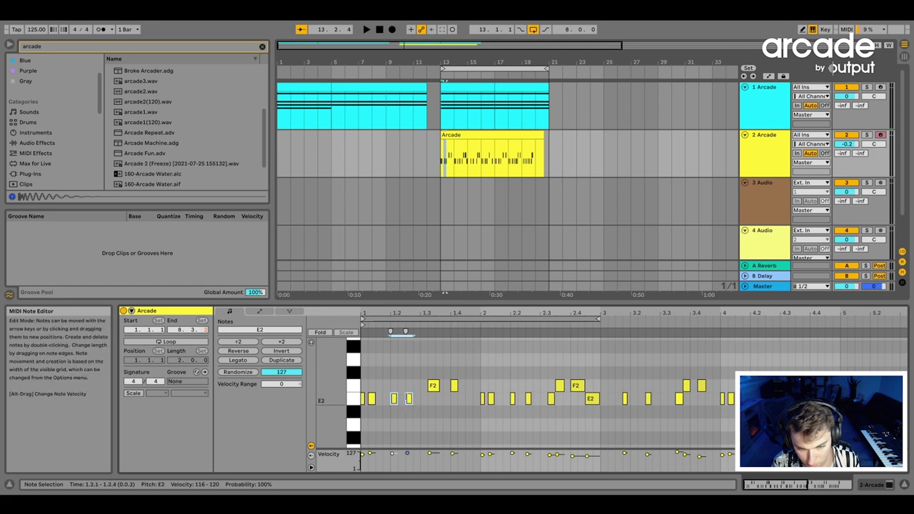
Step: Listen to the edited opening bars and delete the E2 notes in the first half of bar 2
key("space")
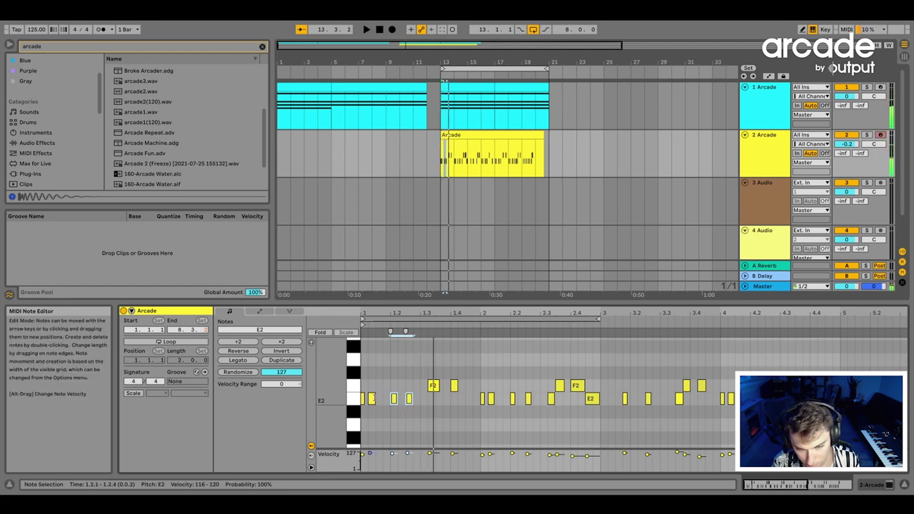
key("space")
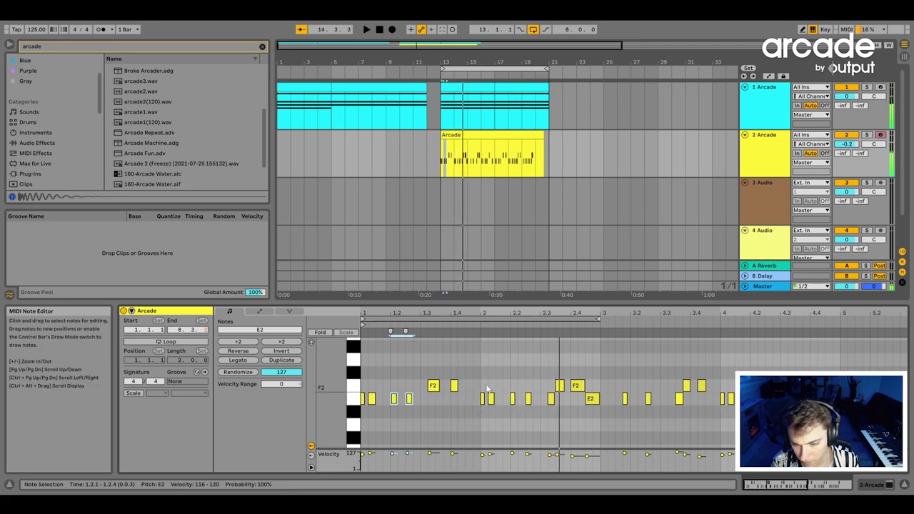
key("space")
left_click_drag(486, 387, 535, 410)
key("Delete")
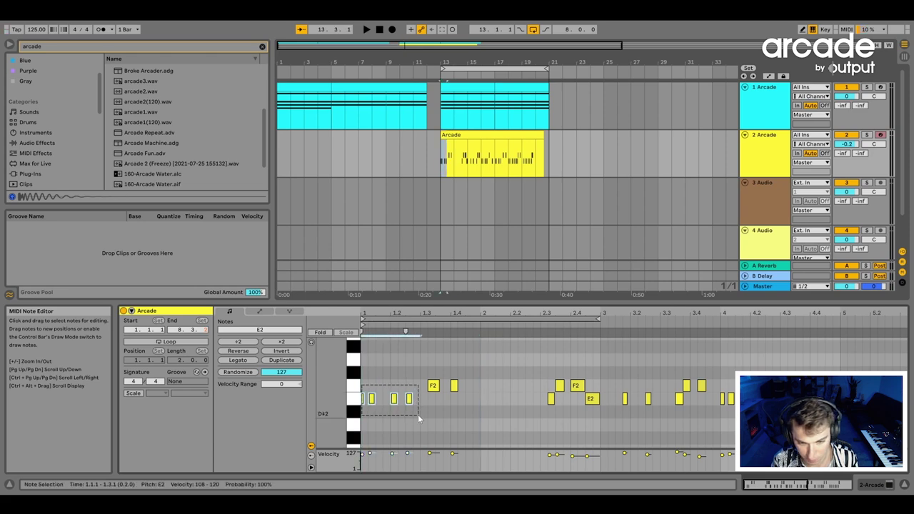
Step: Copy the four E2 notes from the first half of bar 1 and paste them at the start of bar 2
left_click_drag(418, 414, 418, 414)
key("super+v")
key("Escape")
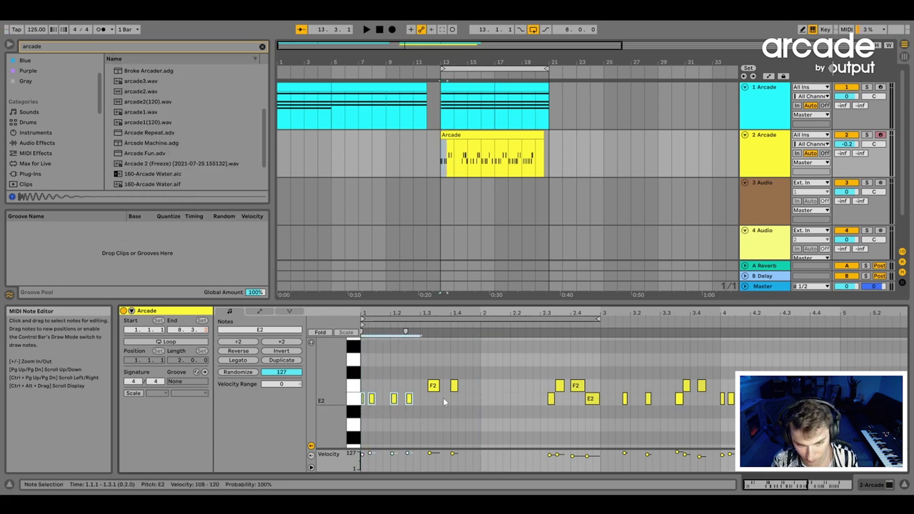
left_click_drag(419, 382, 385, 405)
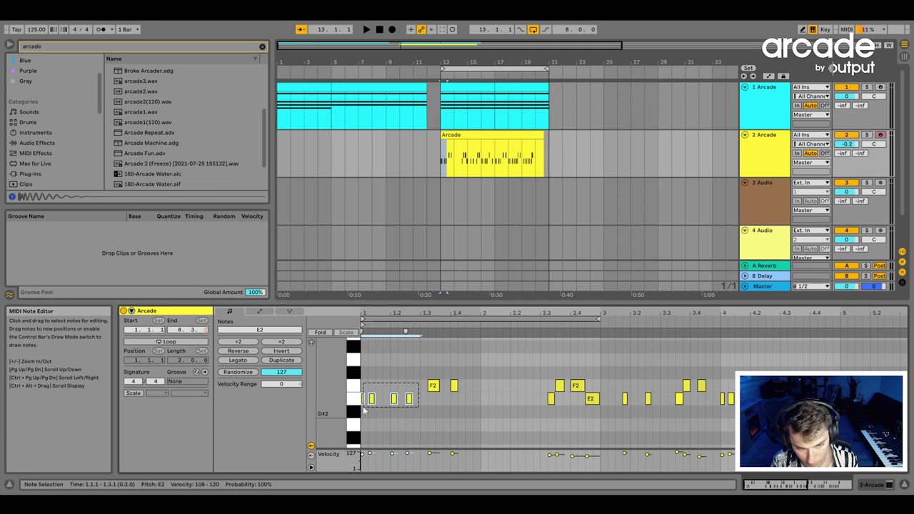
left_click(483, 397)
key("ctrl+v")
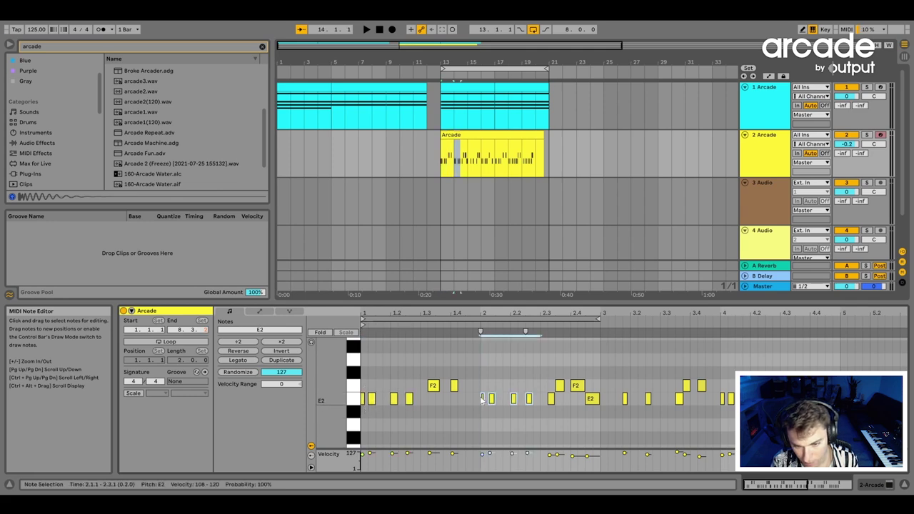
Step: Turn the second track's two-bar phrase into a consolidated four-bar loop from bar 13 and repeat it up to bar 21
left_click(479, 140)
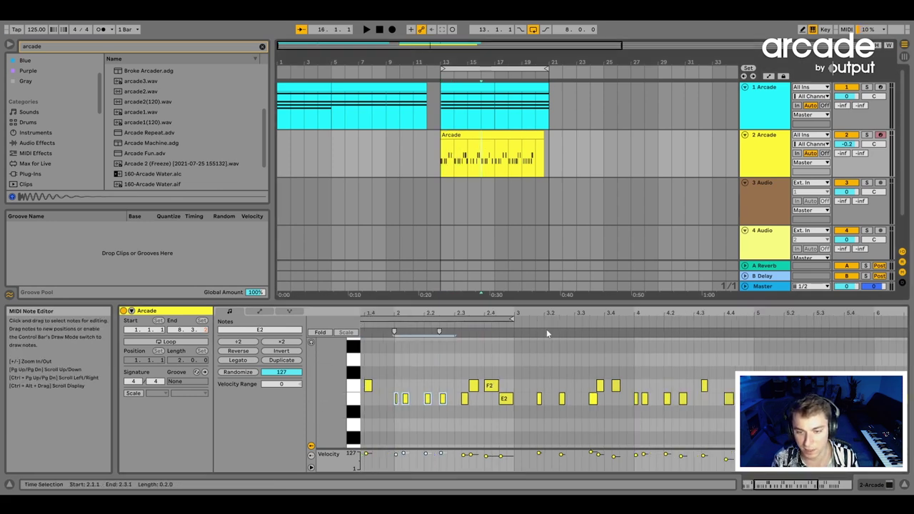
left_click(172, 341)
left_click_drag(542, 135, 481, 136)
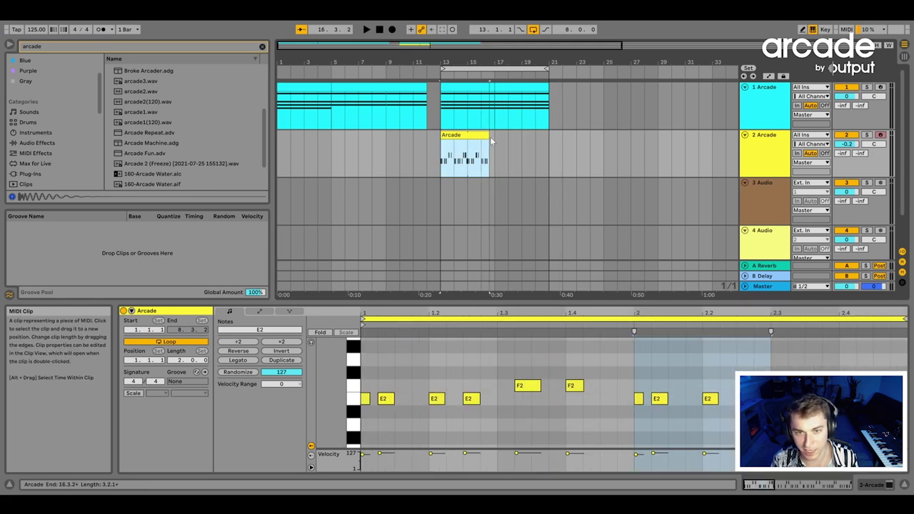
left_click(489, 137)
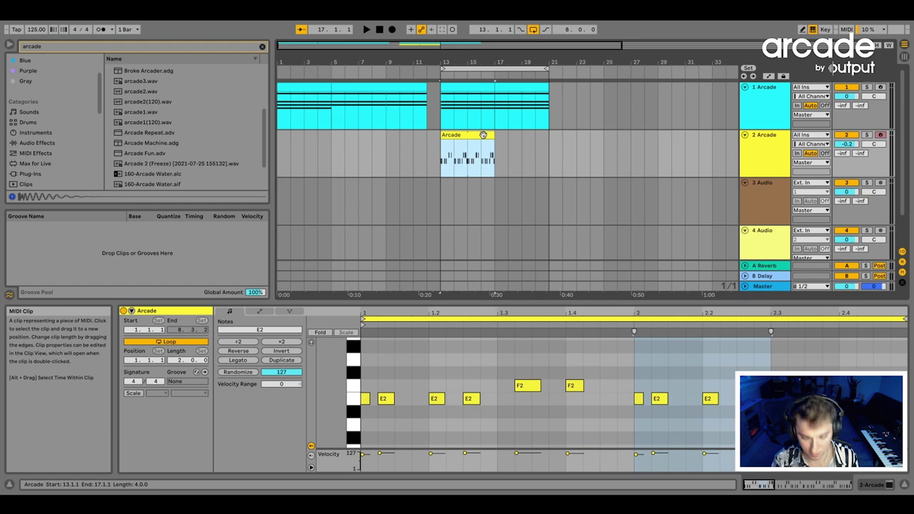
key("ctrl+j")
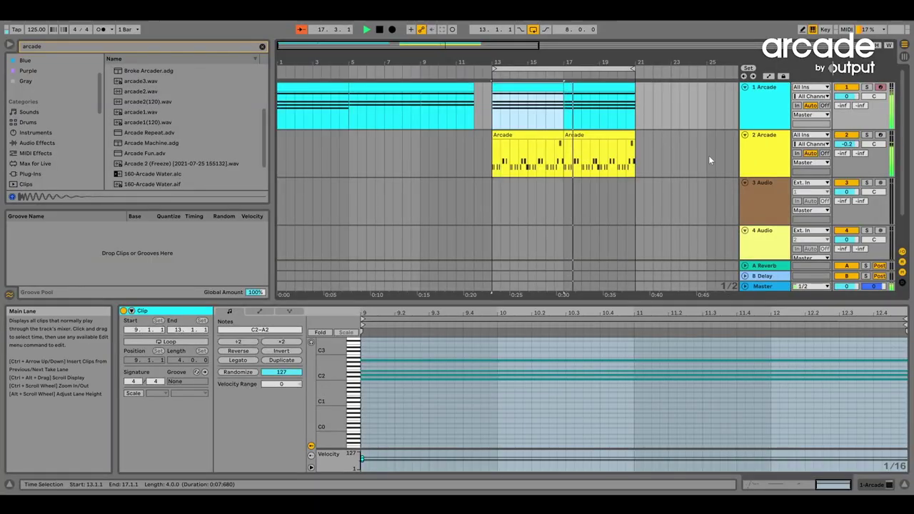
Step: Load the Hands in the Air kit on the third Arcade track and set its session key to E minor
left_click(771, 158)
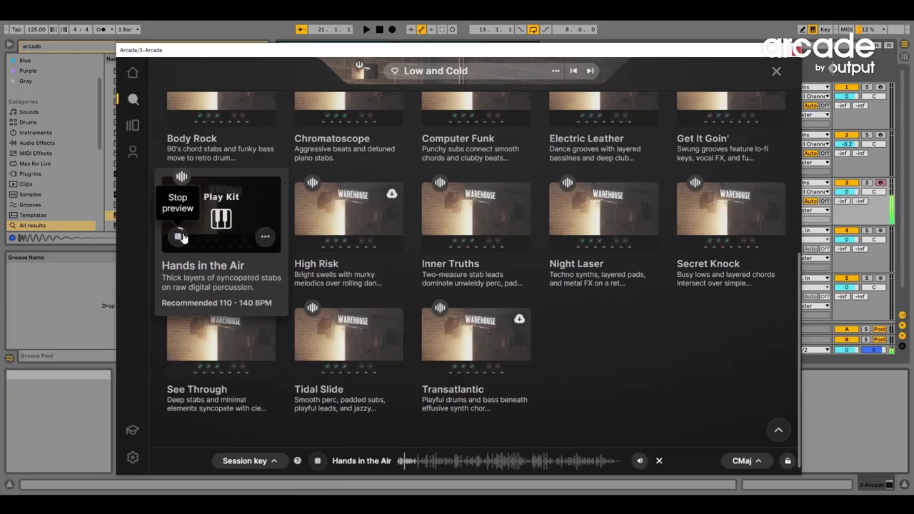
left_click(221, 218)
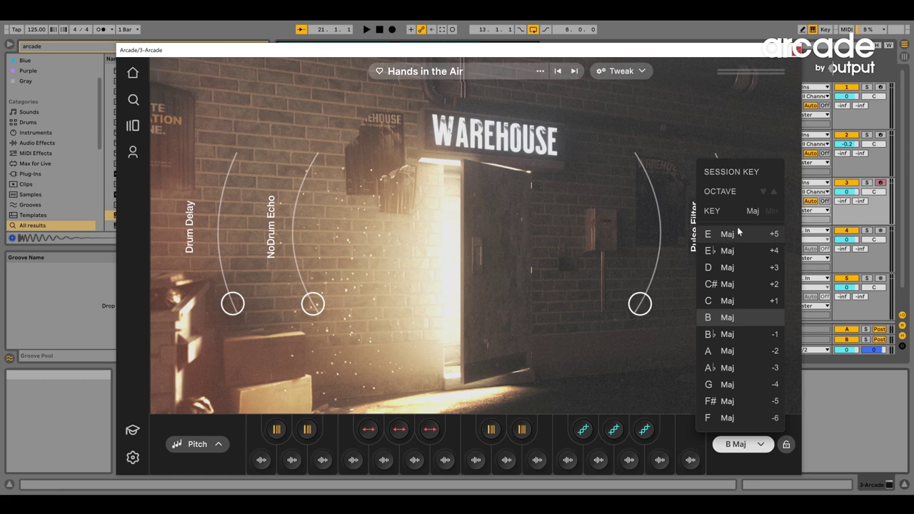
left_click(771, 211)
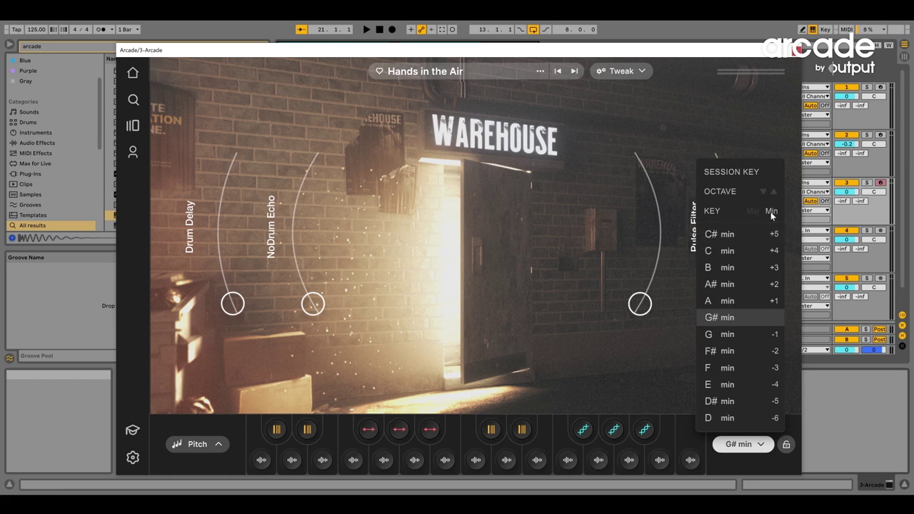
left_click(724, 386)
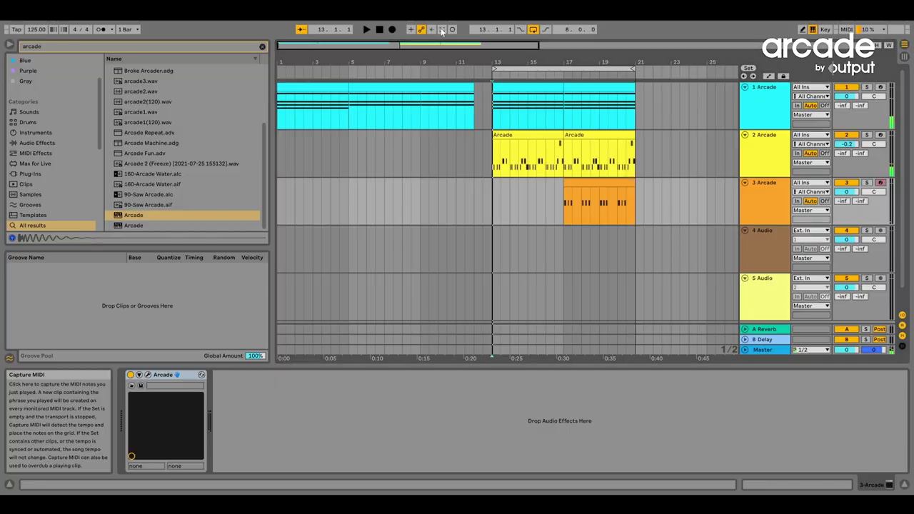
Step: Play the third track's clip at bar 17 and loop only its first bar, with the clip loop length set to 1.0.0
left_click(596, 178)
key("space")
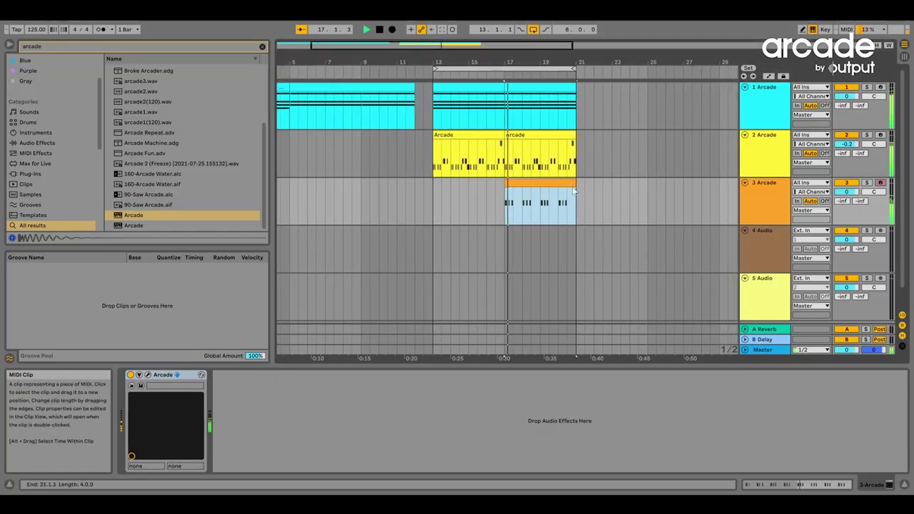
double_click(524, 184)
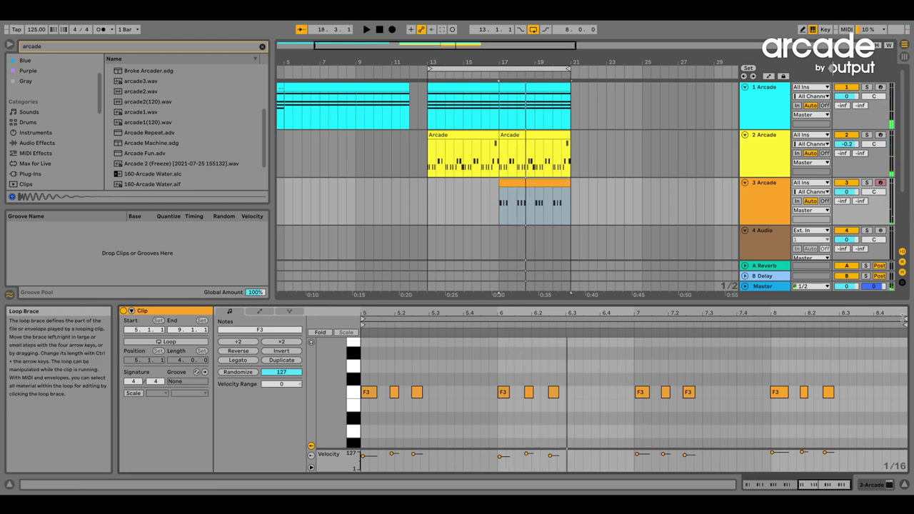
left_click_drag(903, 319, 491, 343)
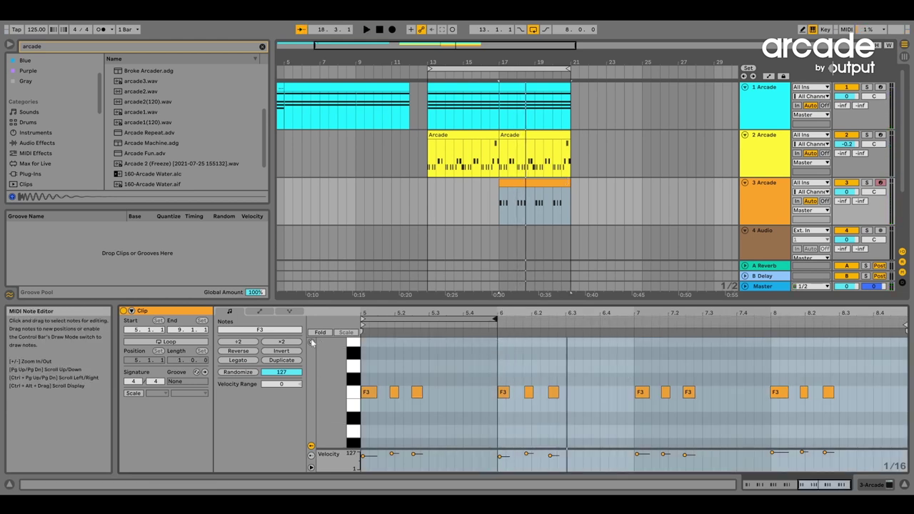
left_click(168, 341)
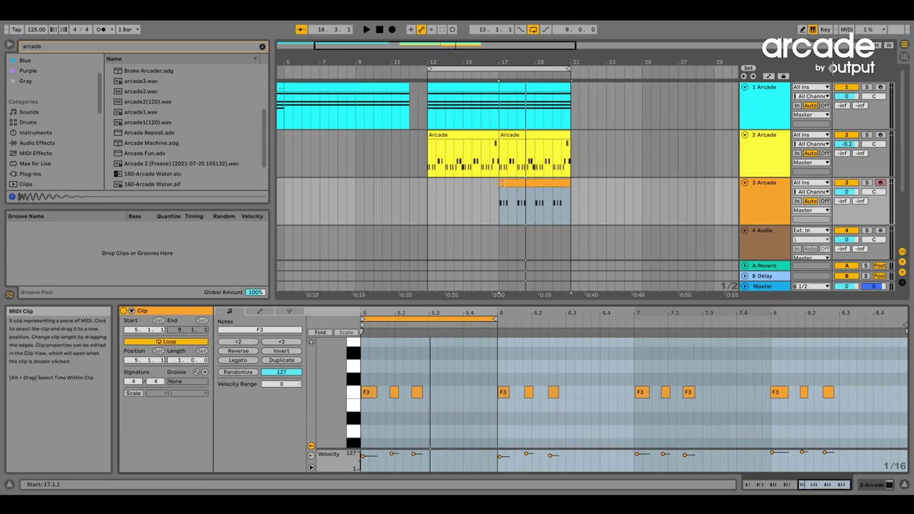
Step: Extend the third track's looped clip backwards, trim it to span bars 5 to 12, and play it
left_click_drag(499, 185, 279, 185)
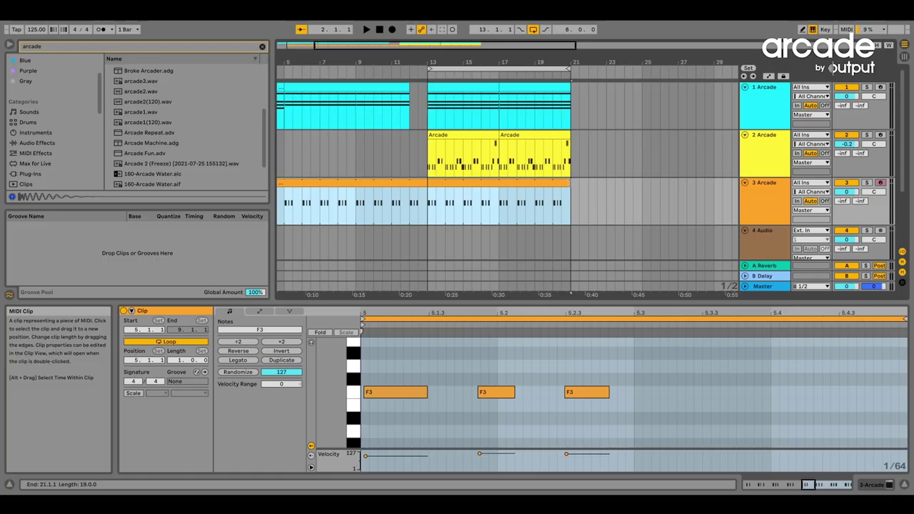
left_click_drag(569, 184, 410, 184)
left_click_drag(409, 62, 440, 52)
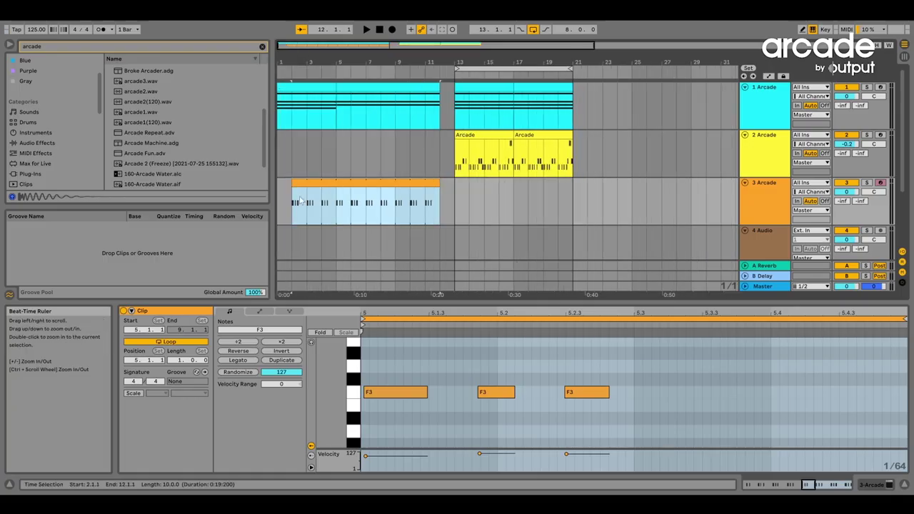
left_click_drag(293, 184, 343, 184)
key("space")
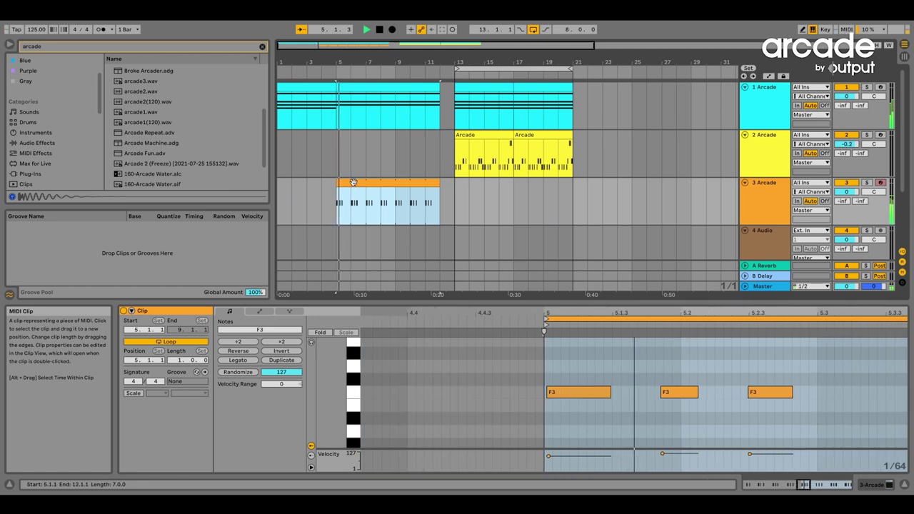
Step: Duplicate the third Arcade track, solo the copy, and open the session key choices of its Hands in the Air kit
left_click(761, 186)
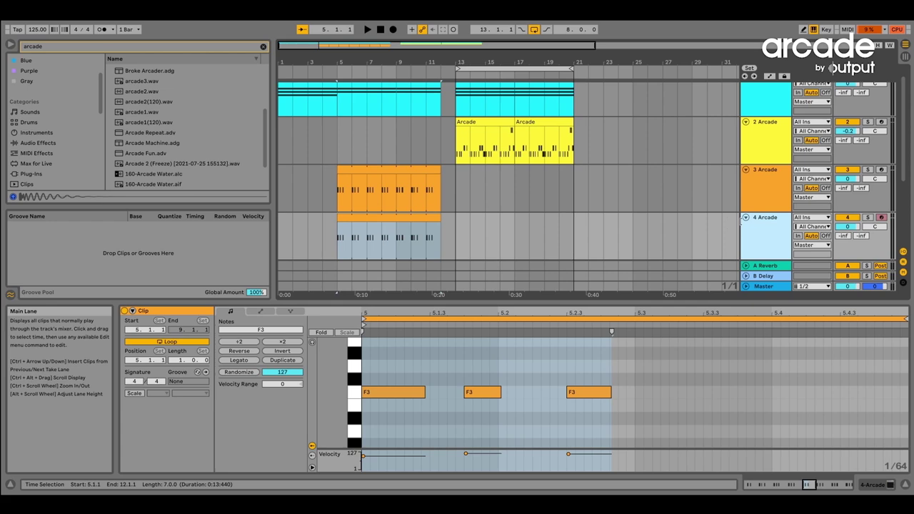
double_click(752, 222)
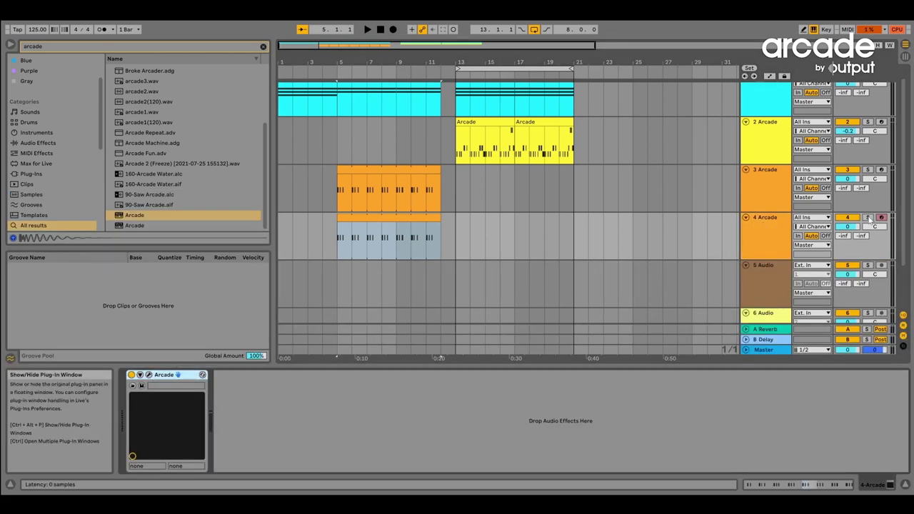
left_click(868, 217)
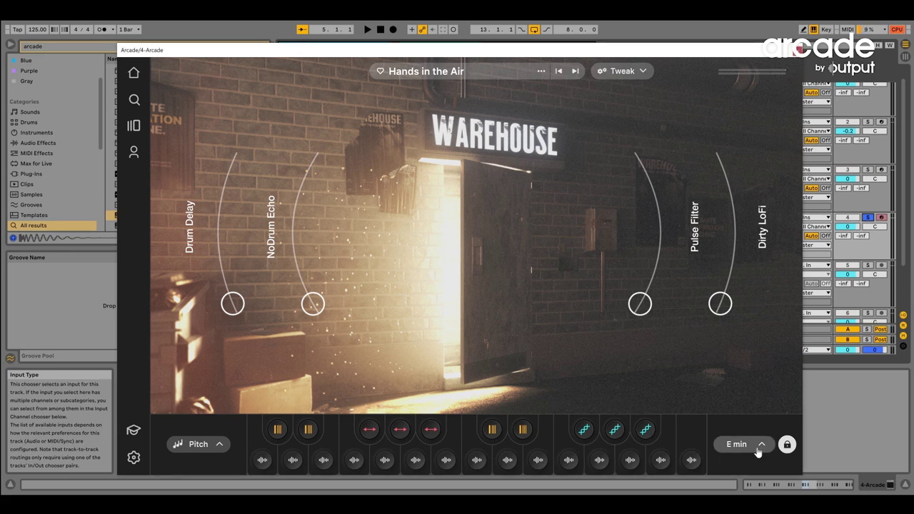
left_click(757, 448)
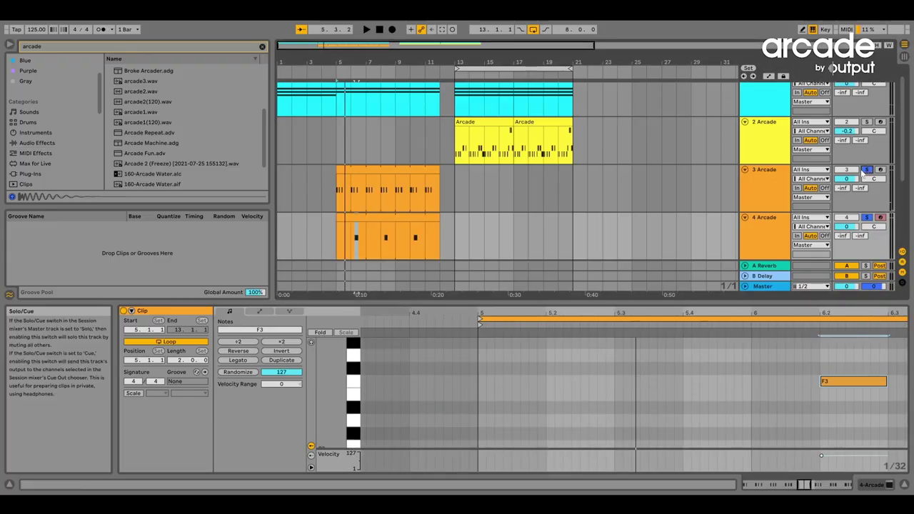
Step: Play the third and fourth tracks together and move the fourth track's F3 note into the second half of bar 6
key("space")
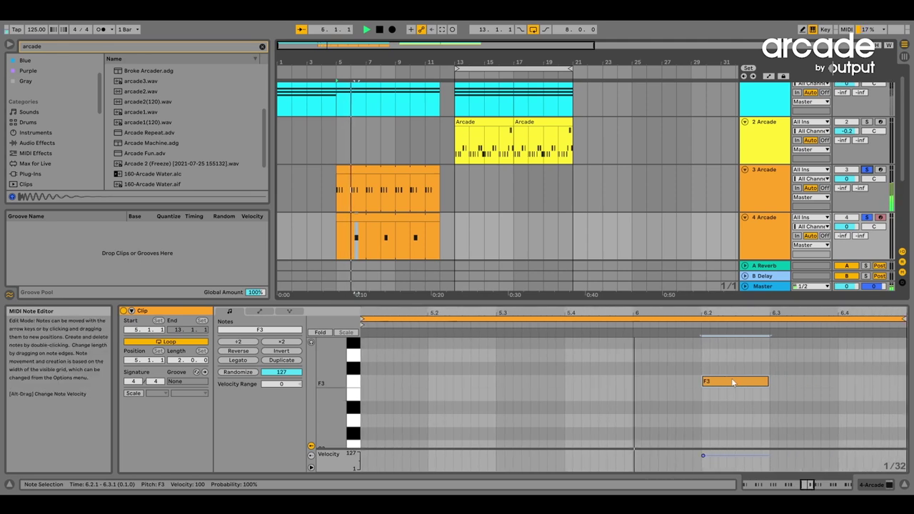
left_click_drag(709, 381, 828, 382)
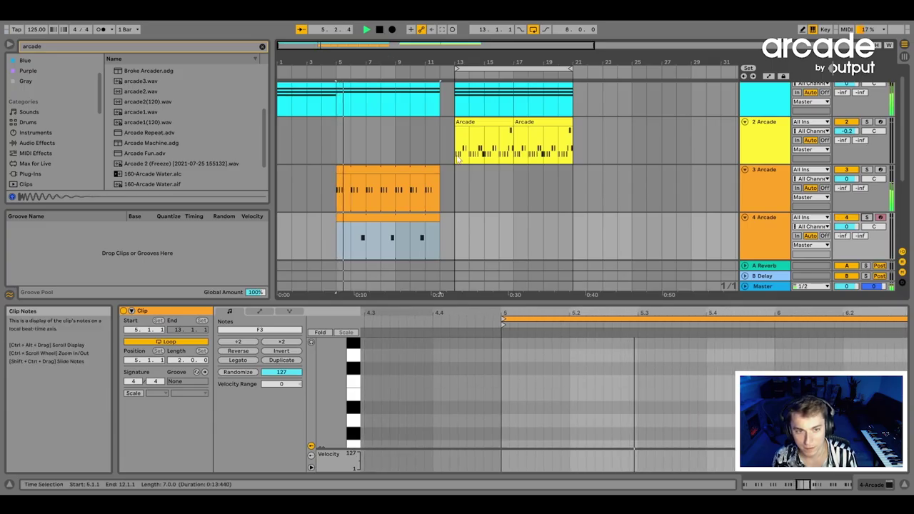
left_click(413, 226)
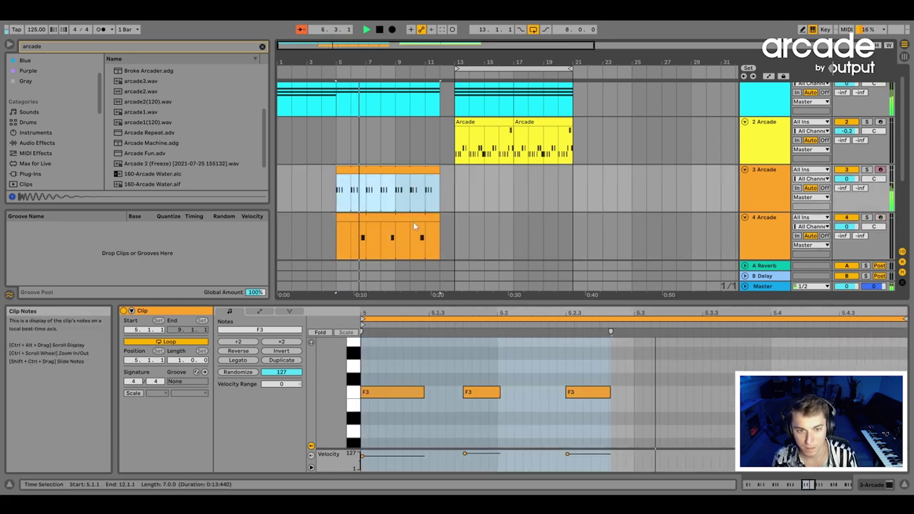
Step: Preview the Warehouse sampler kits and load the Computer Funk kit on the third Arcade track
left_click(414, 207)
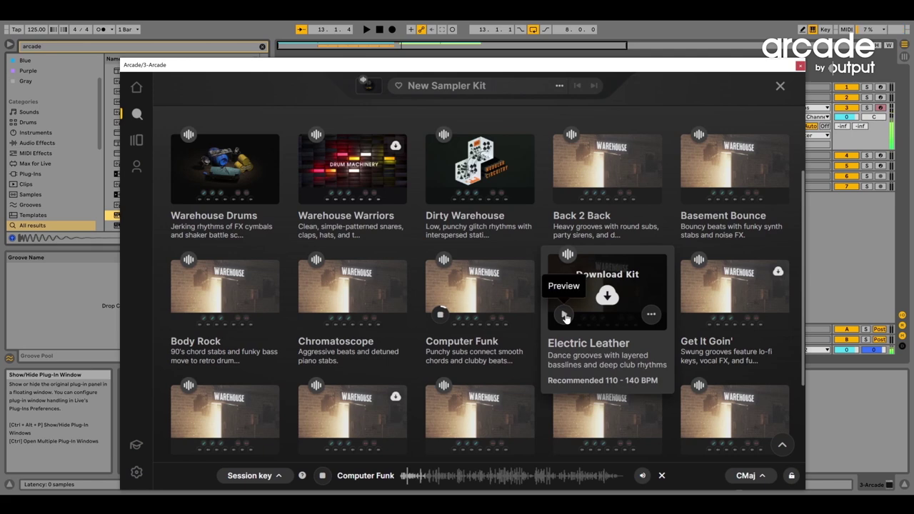
left_click(483, 299)
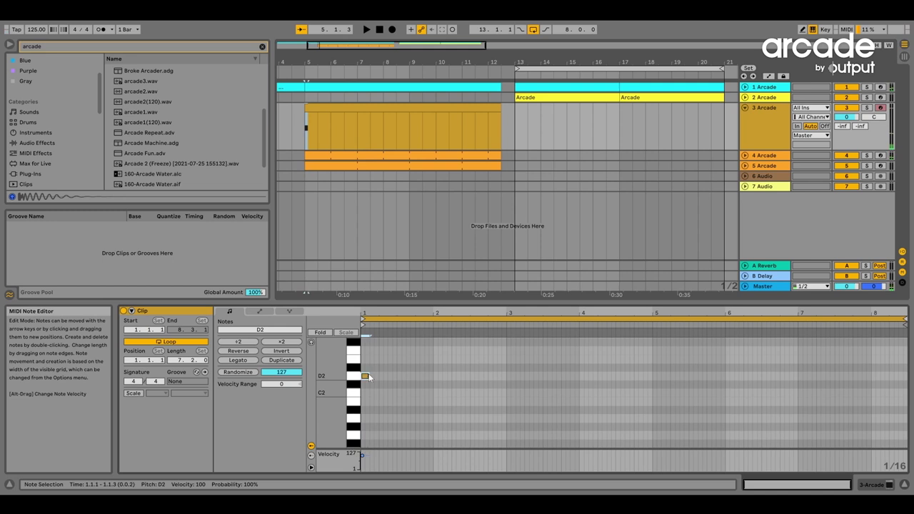
Step: Repeat the D2 sixteenth note back to back through the first bar and into the second bar of the third track's clip
key("ctrl+d")
key("ctrl+d")
key("space")
key("space")
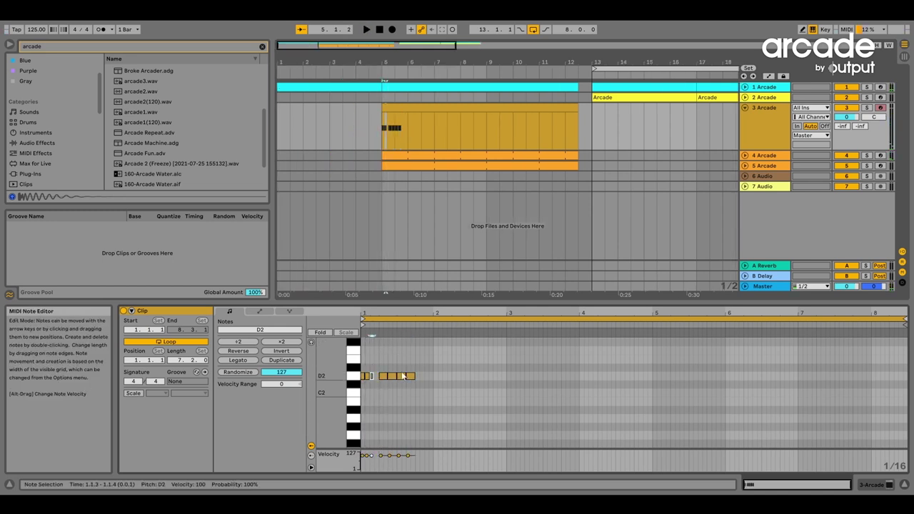
key("s")
key("ctrl+d")
key("ctrl+d")
key("ctrl+d")
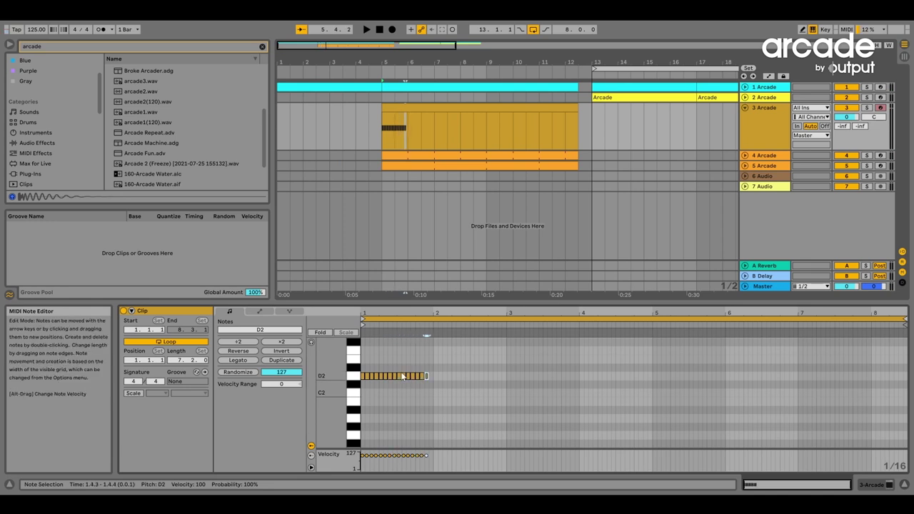
key("s")
key("s")
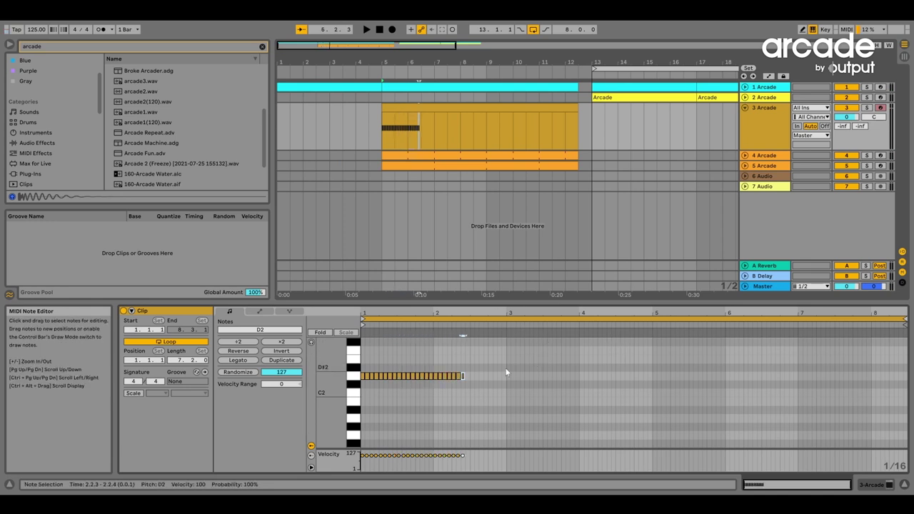
key("ctrl+d")
key("ctrl+d")
key("ctrl+d")
key("ctrl+d")
key("ctrl+d")
key("ctrl+d")
Step: Duplicate the first bar of D2 notes to fill the rest of the third track's clip
left_click_drag(431, 369, 360, 393)
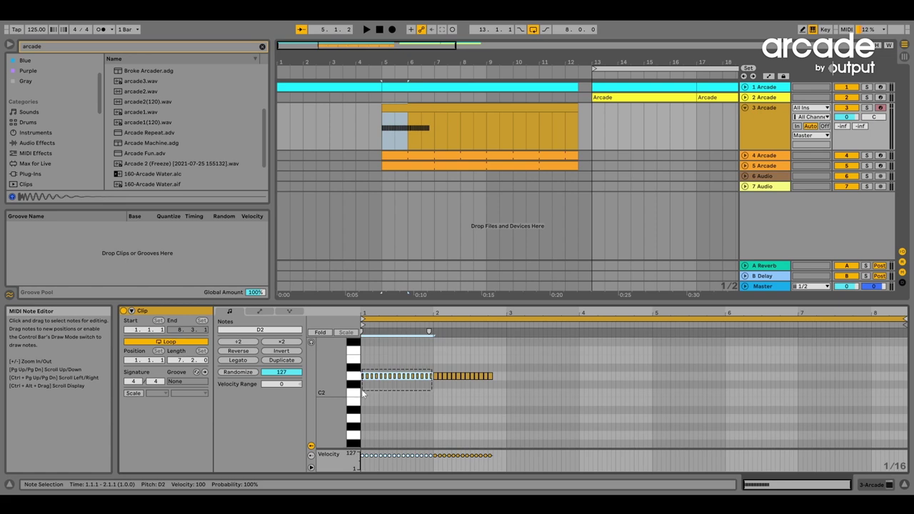
key("ctrl+d")
key("ctrl+d")
key("ctrl+d")
key("ctrl+d")
key("ctrl+d")
key("ctrl+d")
key("ctrl+d")
Step: Play the third track's repeated notes, lower its volume to -2.9 dB, and fold the track
key("space")
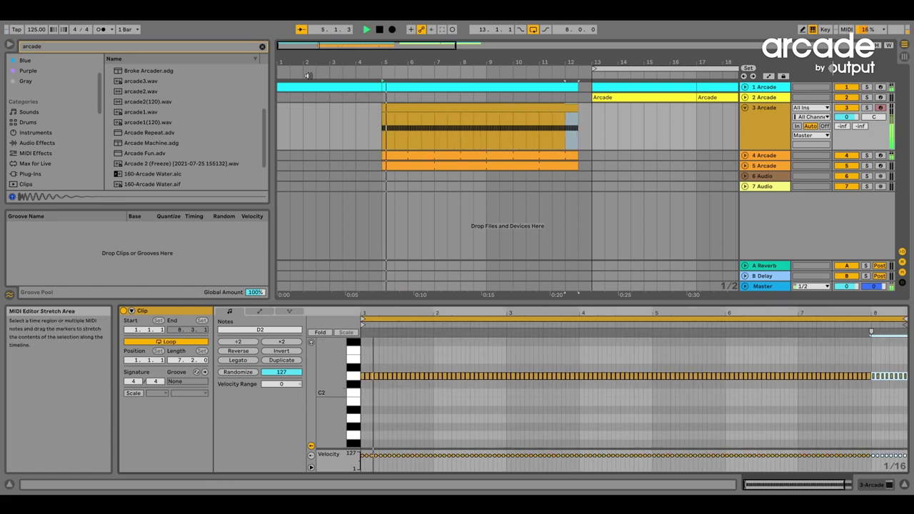
left_click_drag(846, 118, 846, 129)
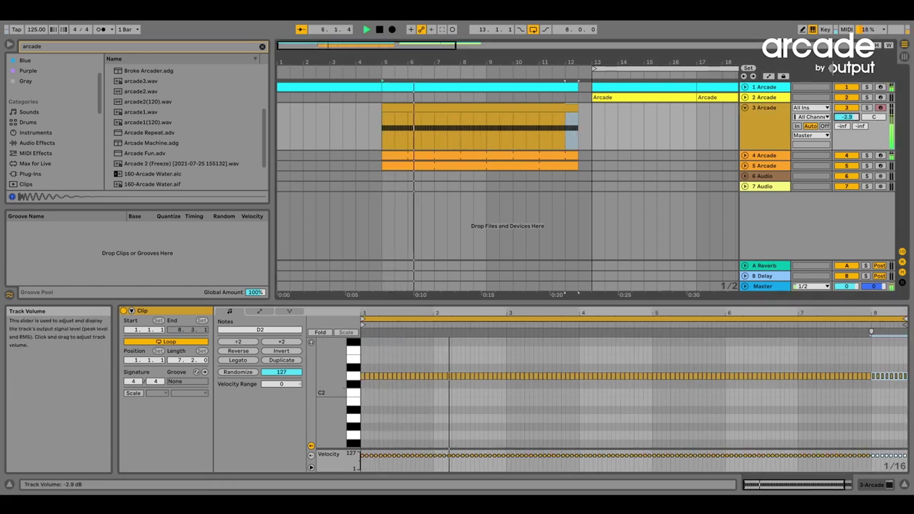
left_click(745, 107)
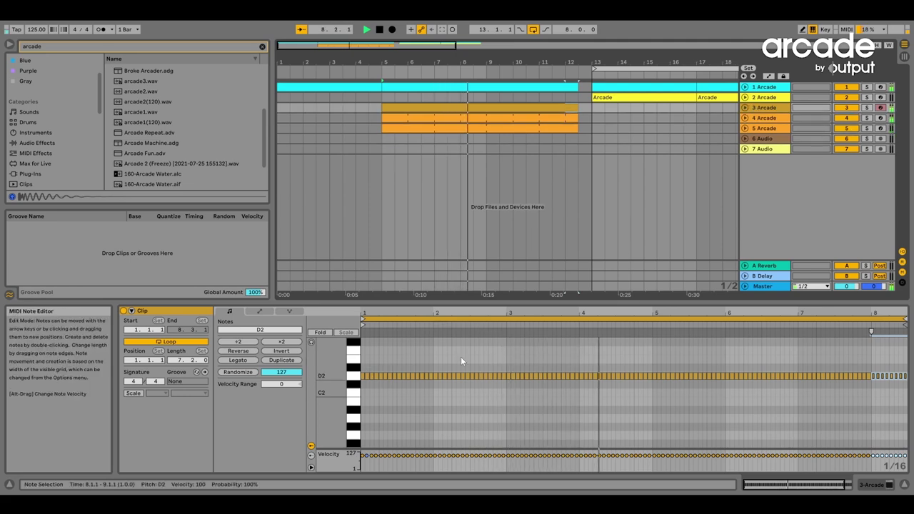
Step: Add a third-track clip from 12.3 to 13.1 with three D2 sixteenths and a longer D2 at 1.2, and play it
left_click_drag(508, 62, 508, 55)
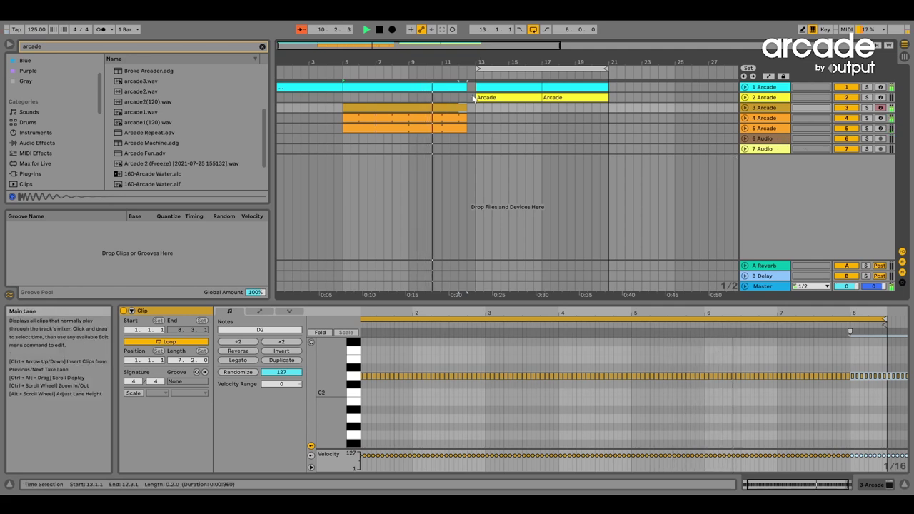
left_click_drag(468, 62, 468, 75)
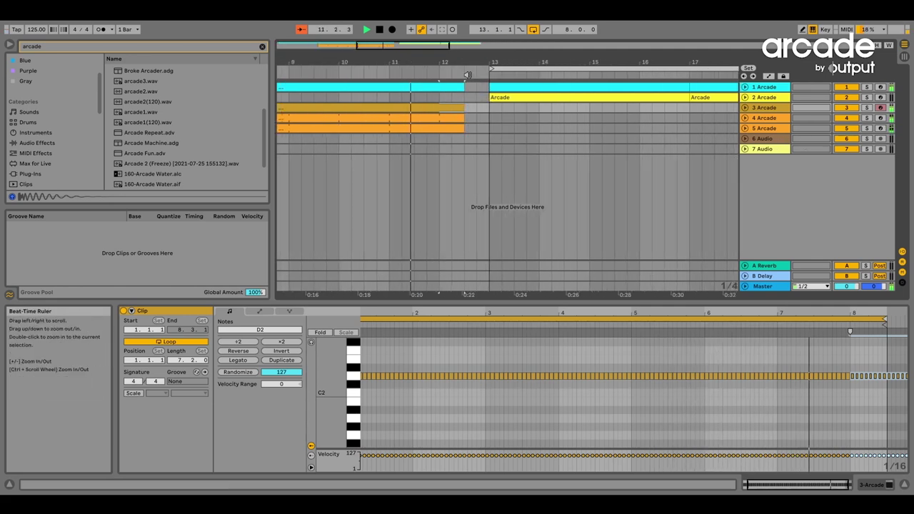
left_click_drag(466, 109, 491, 110)
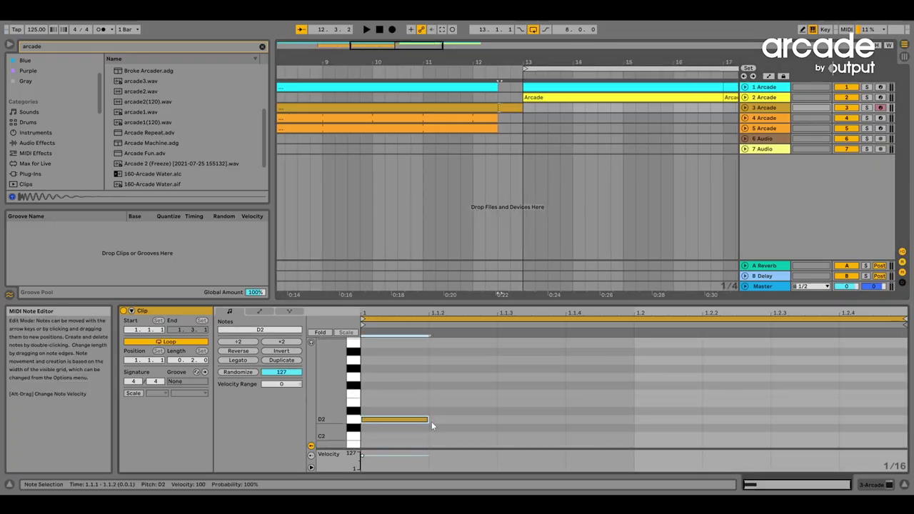
key("ctrl+d")
key("ctrl+d")
double_click(727, 419)
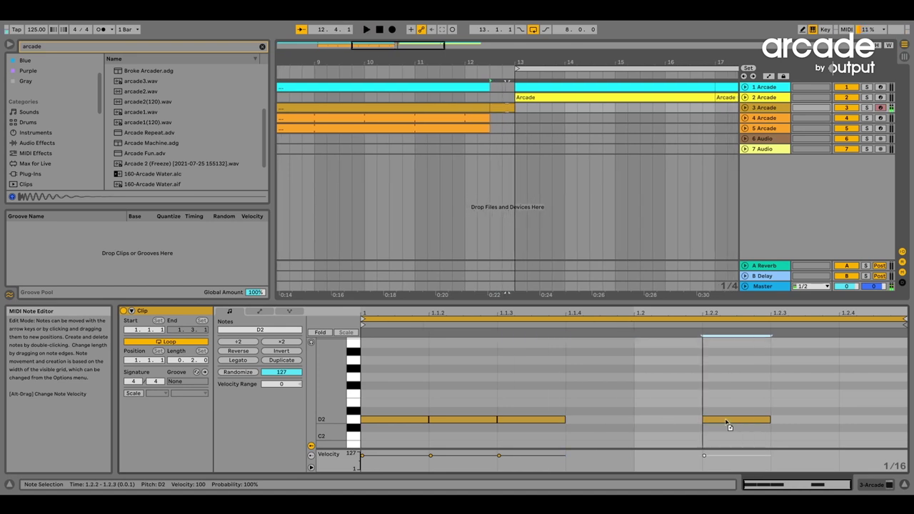
left_click_drag(726, 421, 753, 419)
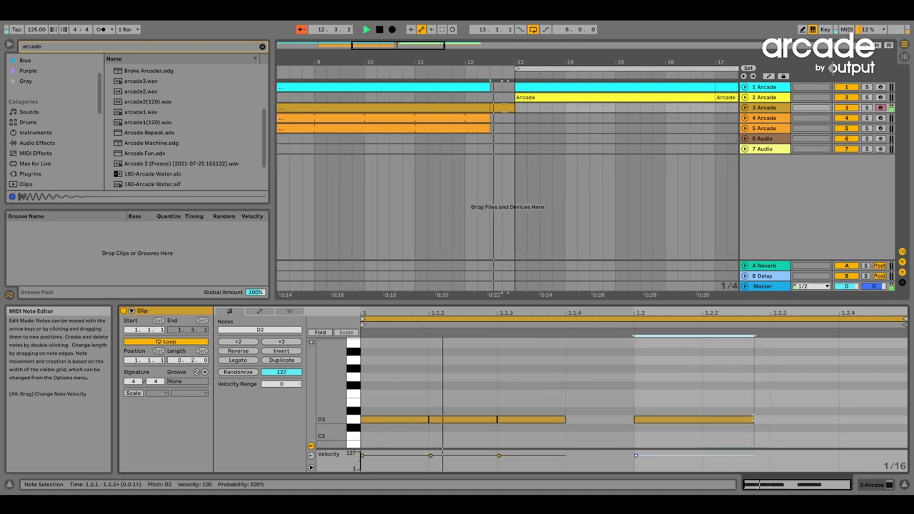
key("space")
Step: Unfold the first two tracks and fill the first track's gap from 12.3 to 13.1 with a half-bar chord clip
left_click(745, 97)
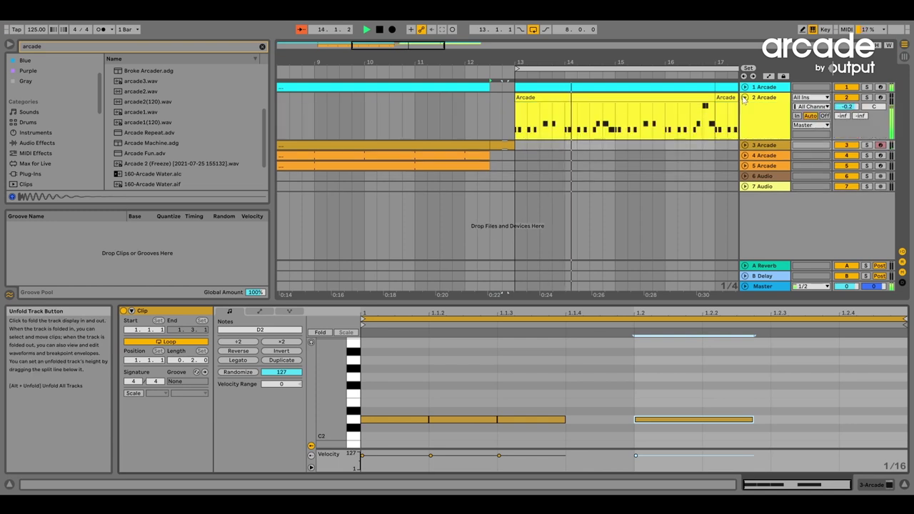
key("space")
left_click(744, 87)
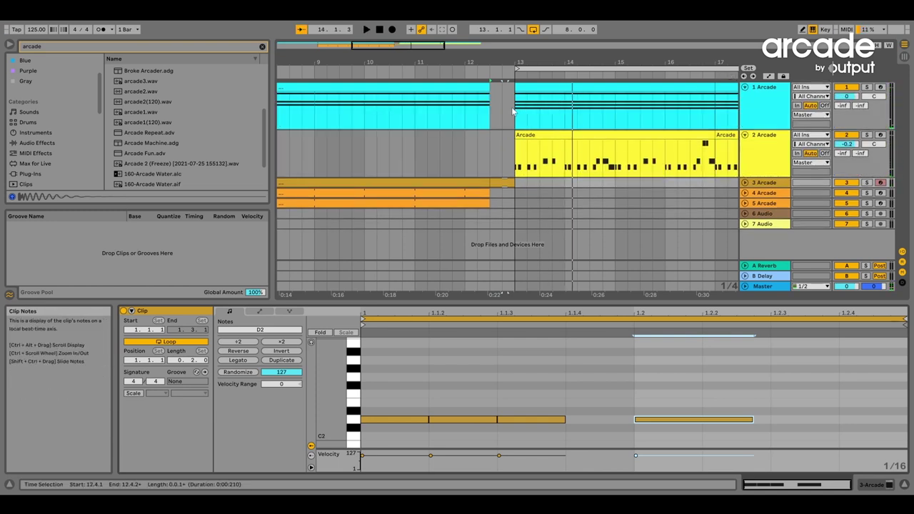
left_click_drag(515, 107, 500, 86)
left_click(529, 85)
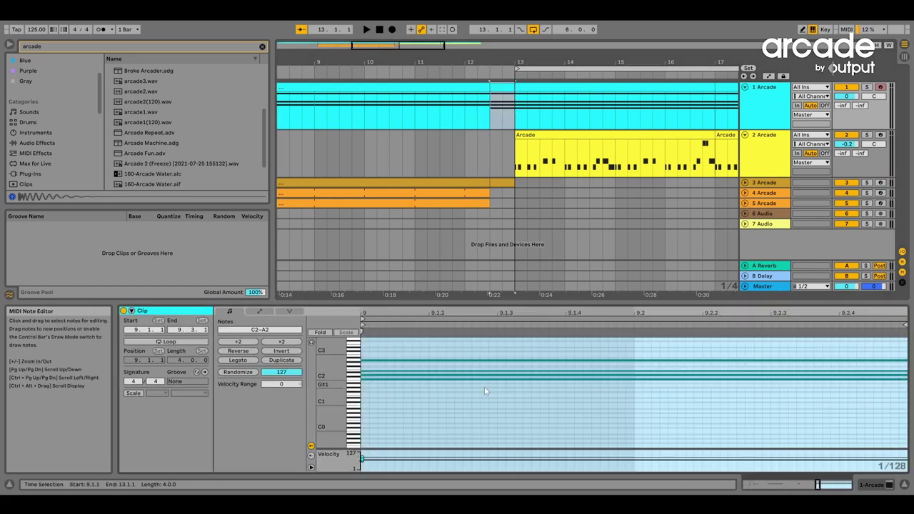
Step: Select the E2 note in the first track's bar 13 clip, play from bar 13, and fold the first two tracks
key("ctrl+a")
left_click(366, 374, "shift")
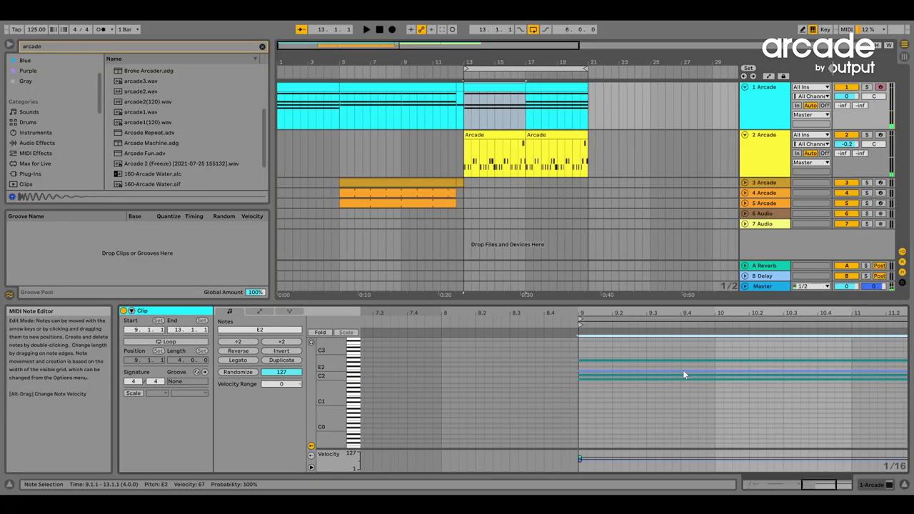
key("space")
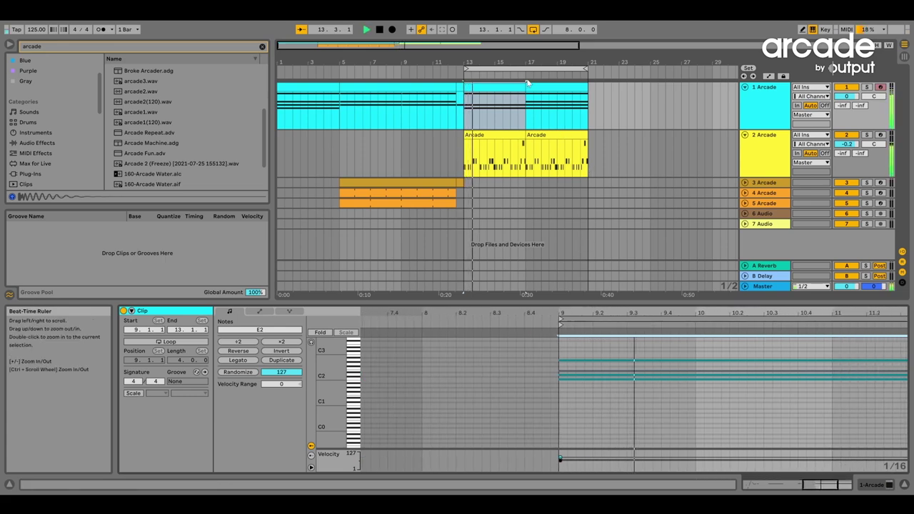
left_click(744, 86)
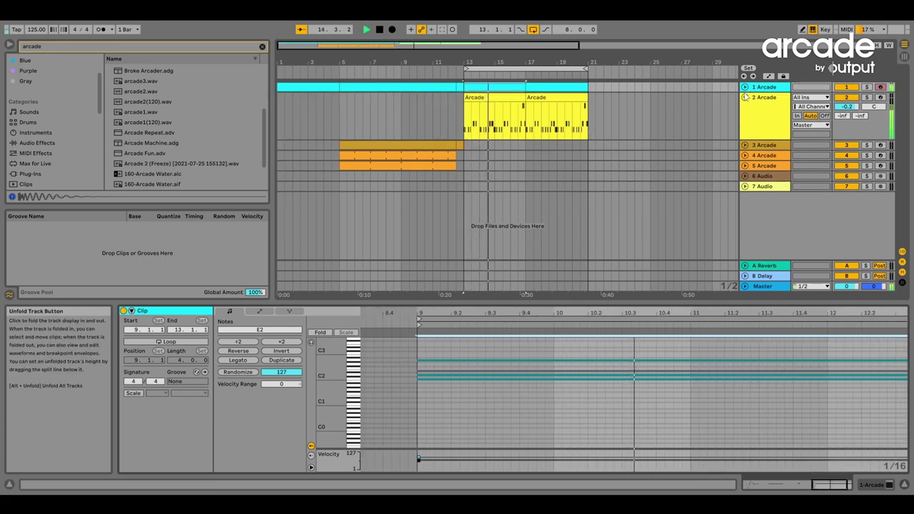
left_click(745, 97)
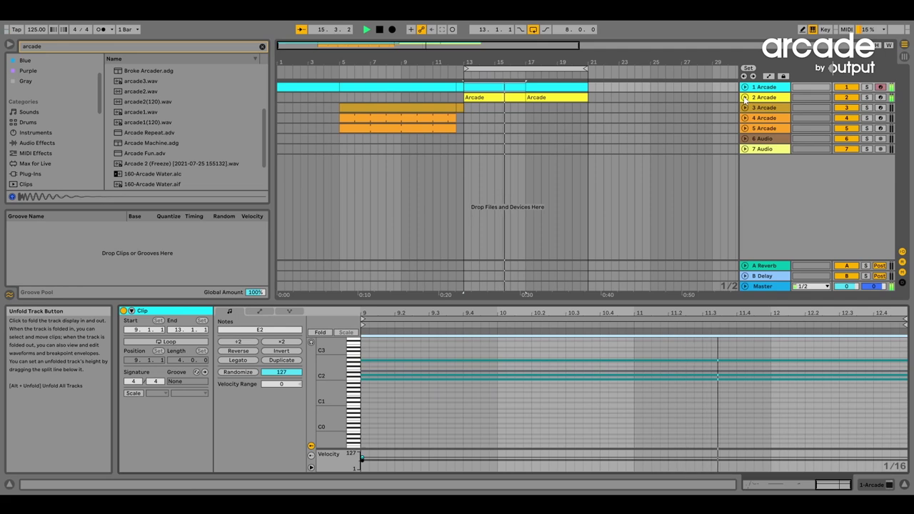
Step: Examine the notes of the first track's clips at bars 13 and 17 during playback
left_click(549, 89)
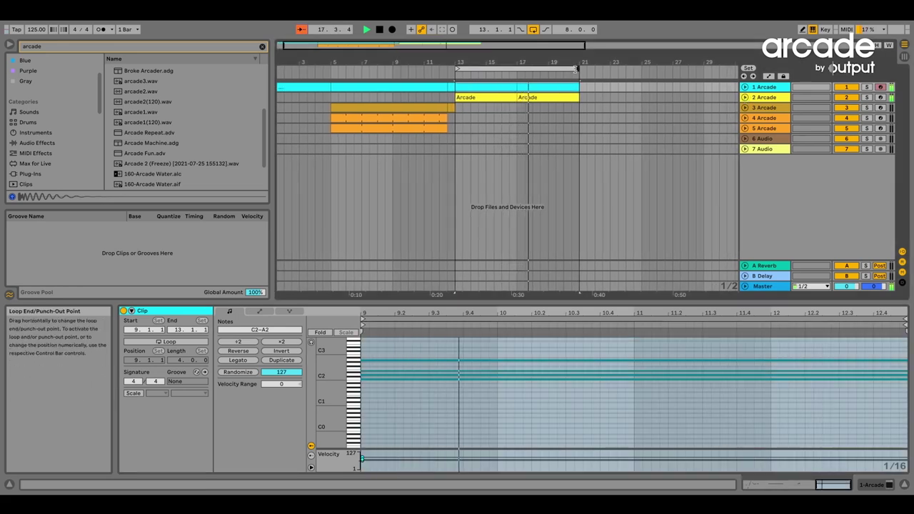
mouse_move(579, 68)
left_mouse_down()
mouse_move(602, 68)
mouse_move(579, 69)
left_mouse_up()
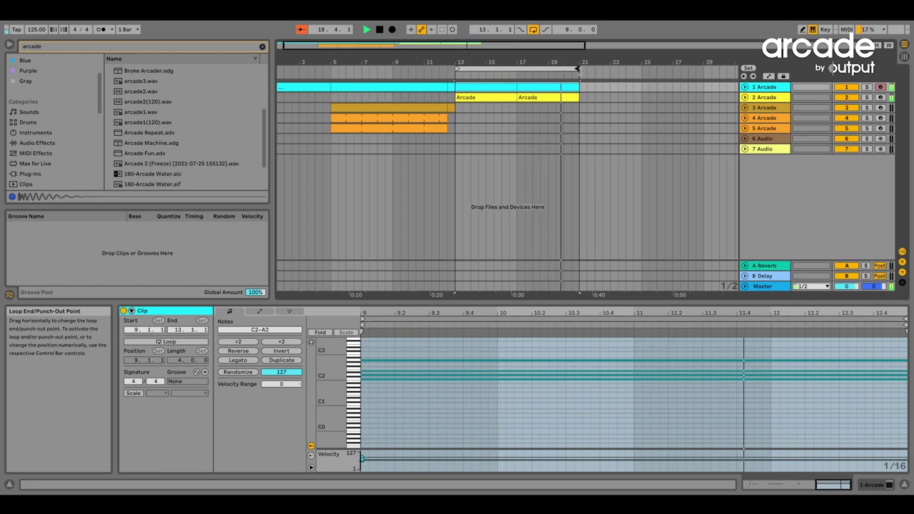
left_click(539, 85)
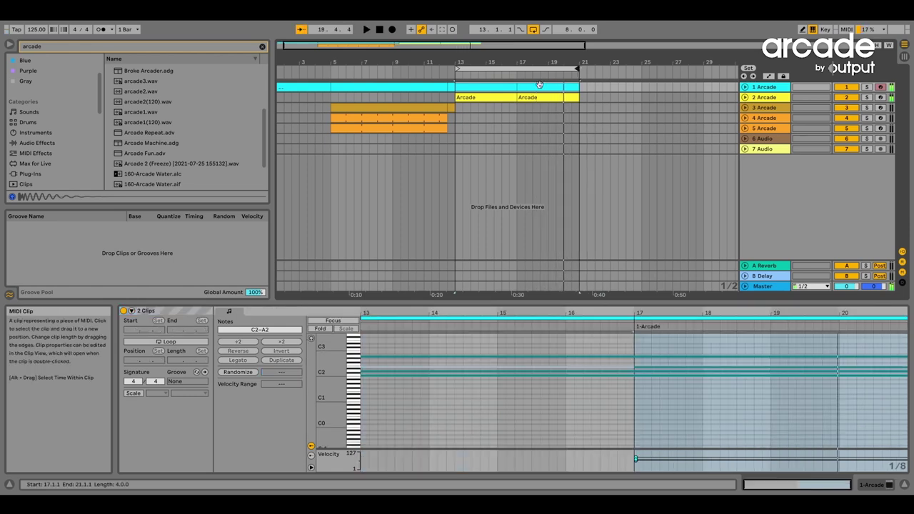
Step: Insert a MIDI track below the fifth Arcade track and compare the major and minor session keys in its Arcade kit browser
right_click(802, 127)
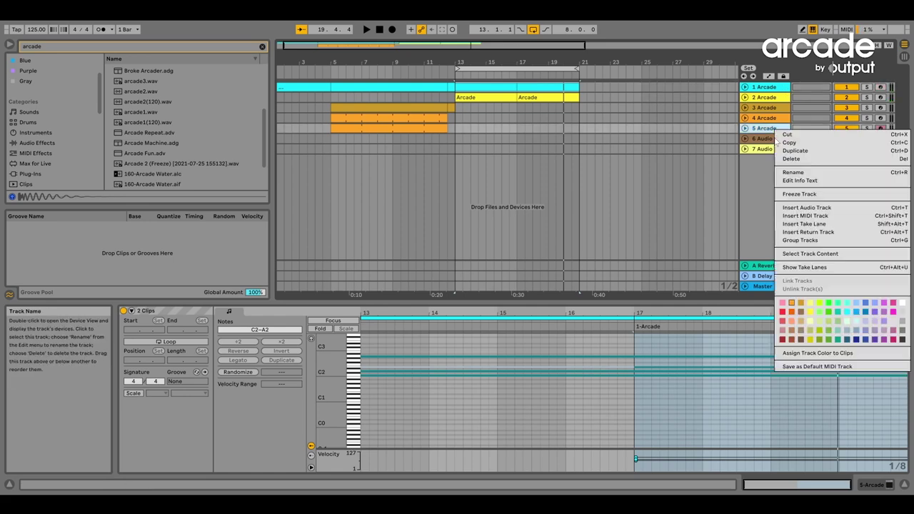
left_click(805, 216)
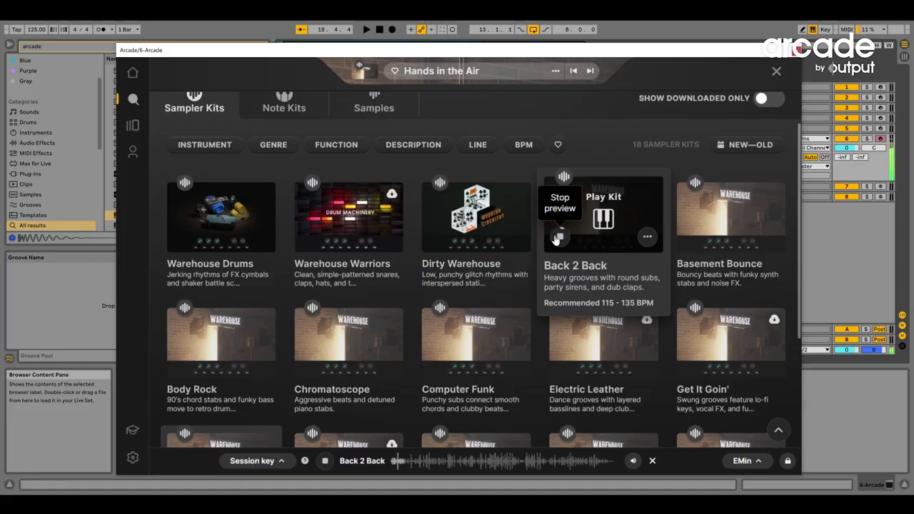
left_click(743, 461)
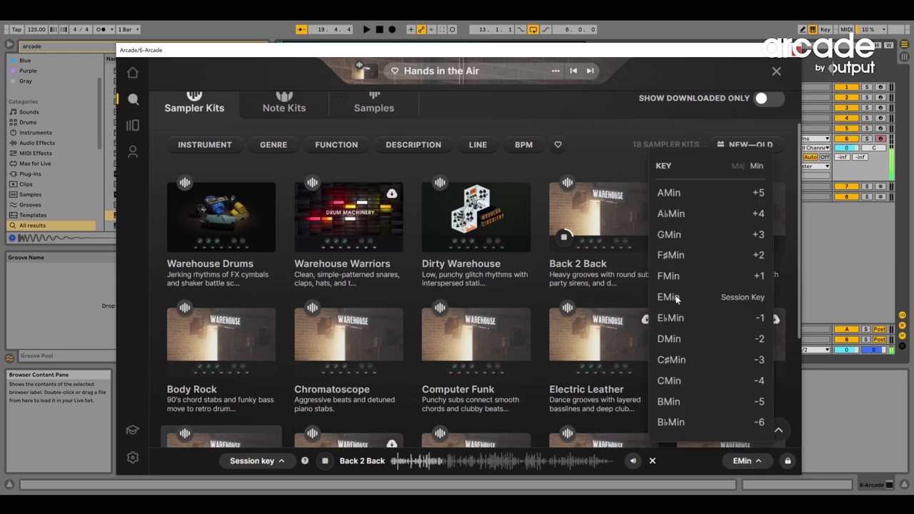
left_click(737, 166)
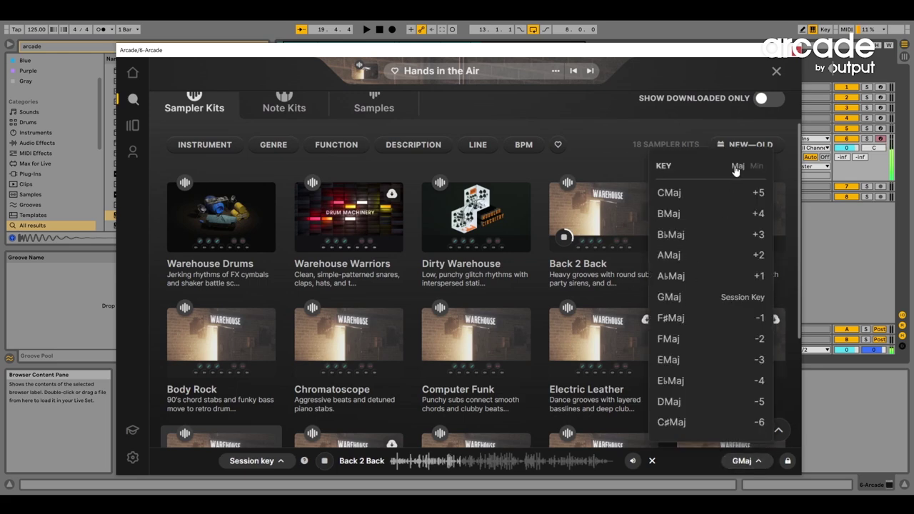
left_click(756, 167)
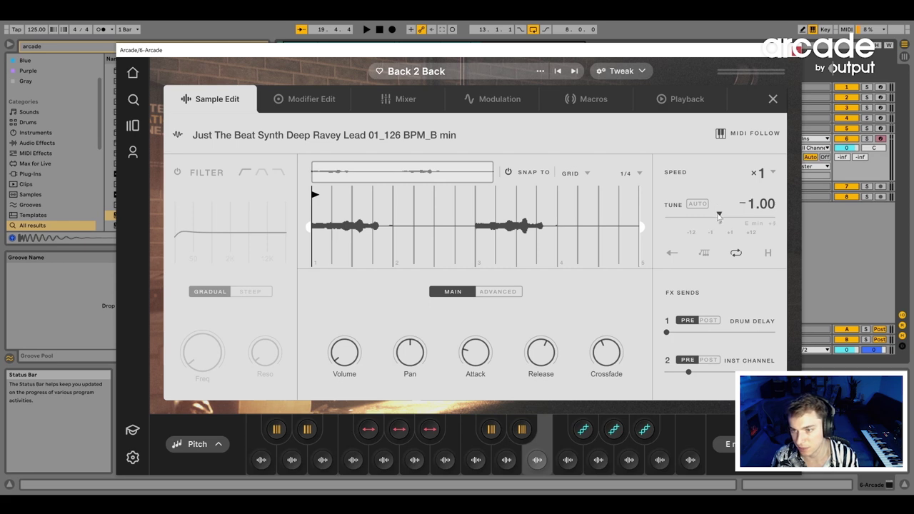
Step: Lower the tuning of the Back 2 Back kit's Ravey Lead sample and play the arrangement from bar 13
left_click_drag(719, 215, 698, 218)
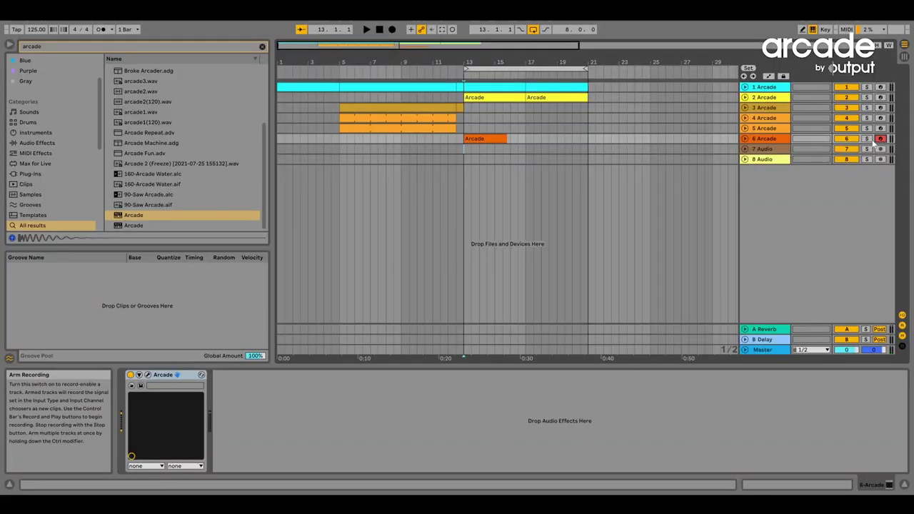
left_click(465, 152)
key("space")
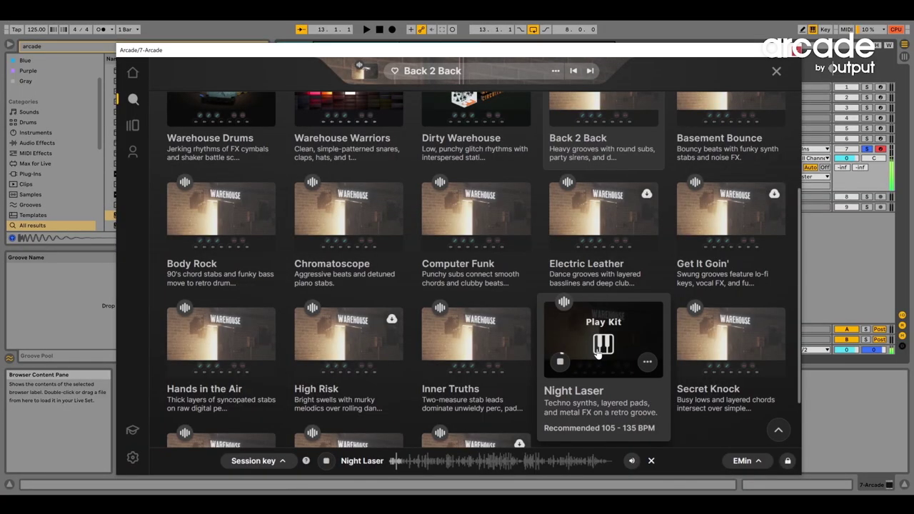
Step: Load the Night Laser kit on the seventh Arcade track and create an empty MIDI clip there from bar 19 to 21
left_click(604, 345)
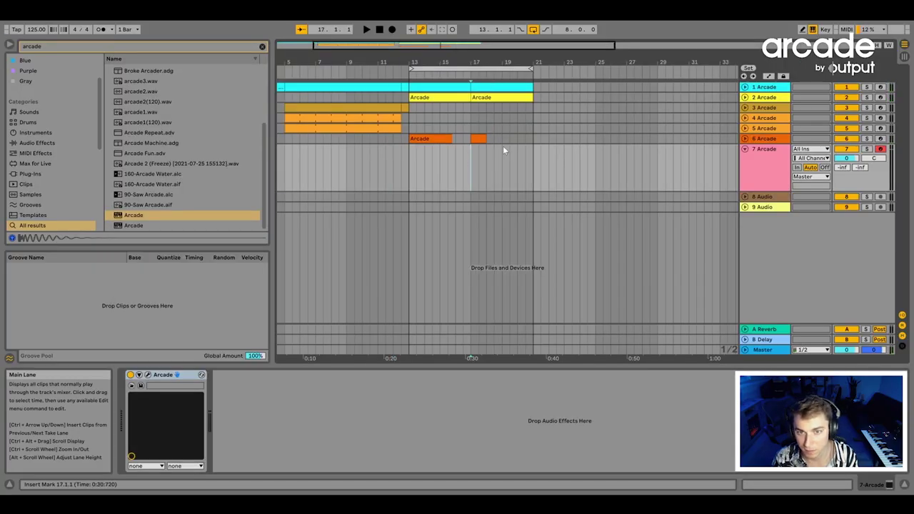
left_click_drag(502, 147, 533, 150)
key("ctrl+shift+m")
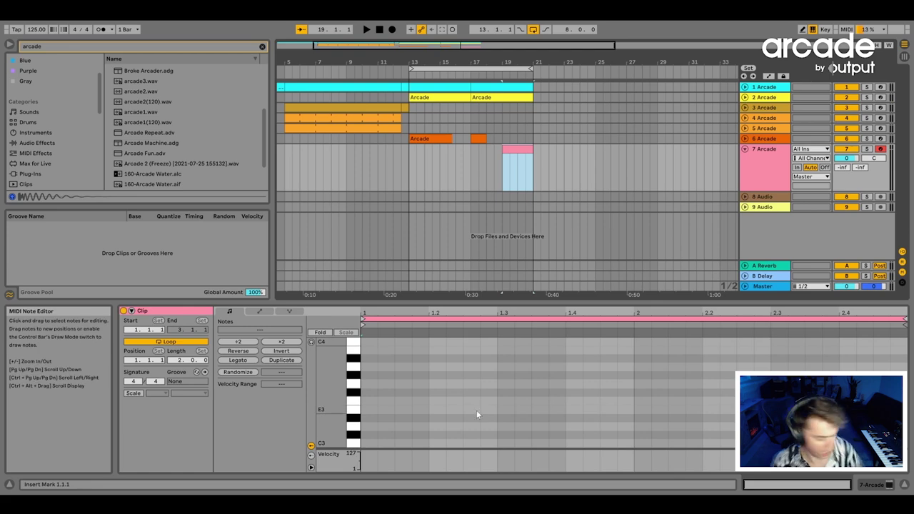
Step: Draw a C4 note spanning the whole two-bar clip on the seventh track and play it
double_click(371, 364)
left_click_drag(377, 363, 893, 362)
key("space")
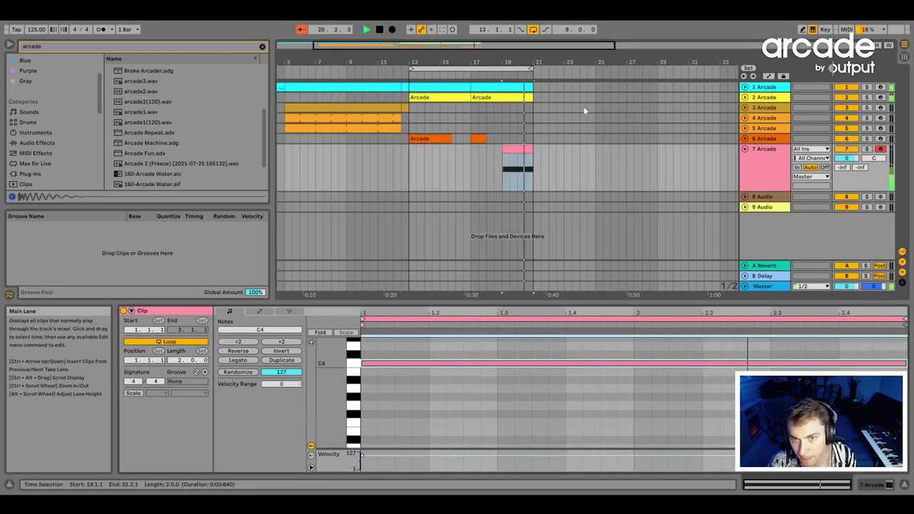
mouse_move(532, 62)
left_mouse_down()
mouse_move(579, 108)
mouse_move(541, 57)
left_mouse_up()
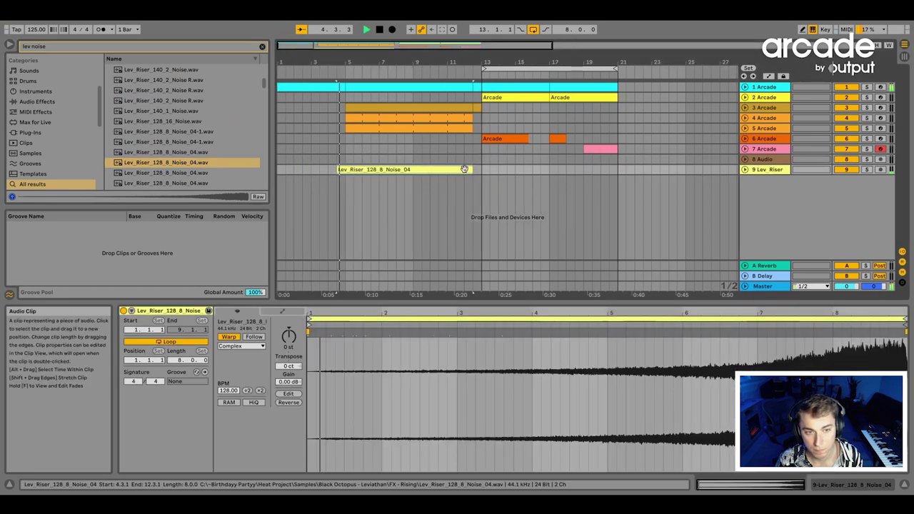
Step: Lower the noise riser track's volume to -13.3 dB
left_click(745, 169)
left_click_drag(854, 178, 854, 181)
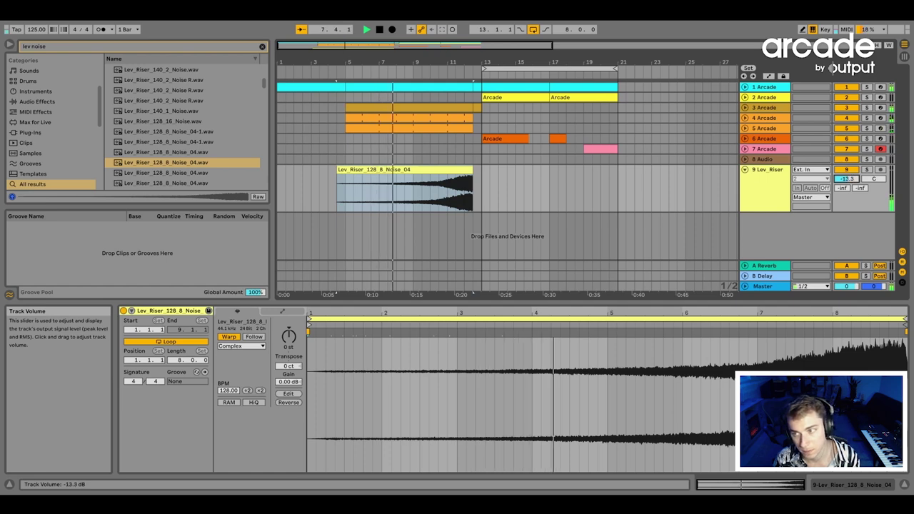
left_click(745, 170)
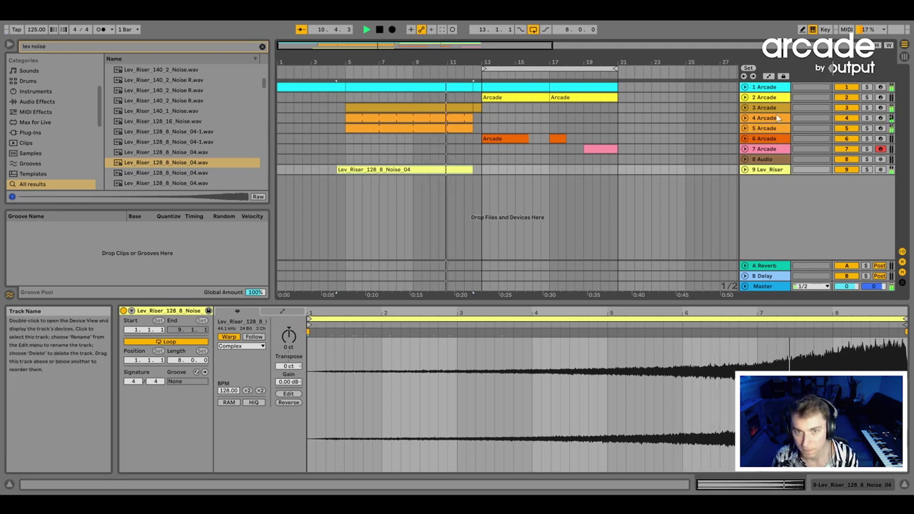
left_click_drag(472, 60, 472, 62)
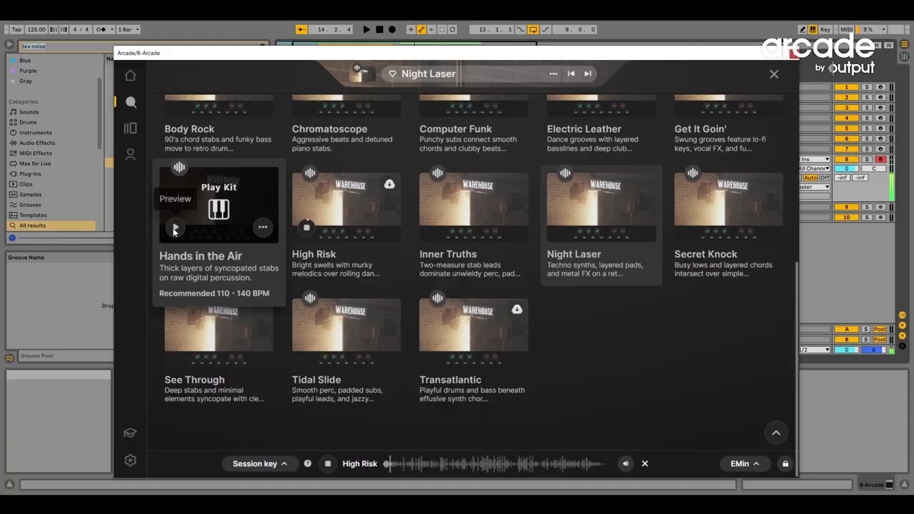
Step: Preview the Hands in the Air kit, load it on the eighth Arcade track and audition its last samples
left_click(174, 229)
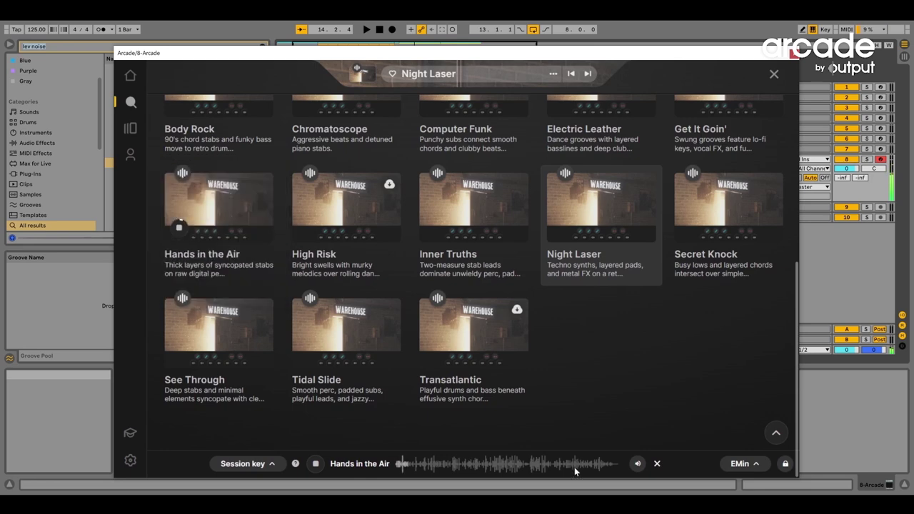
left_click(218, 209)
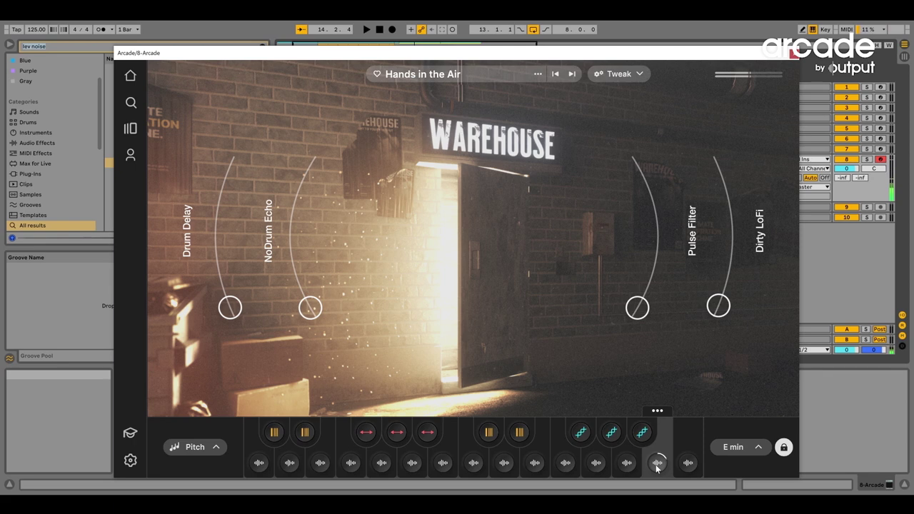
left_click(688, 465)
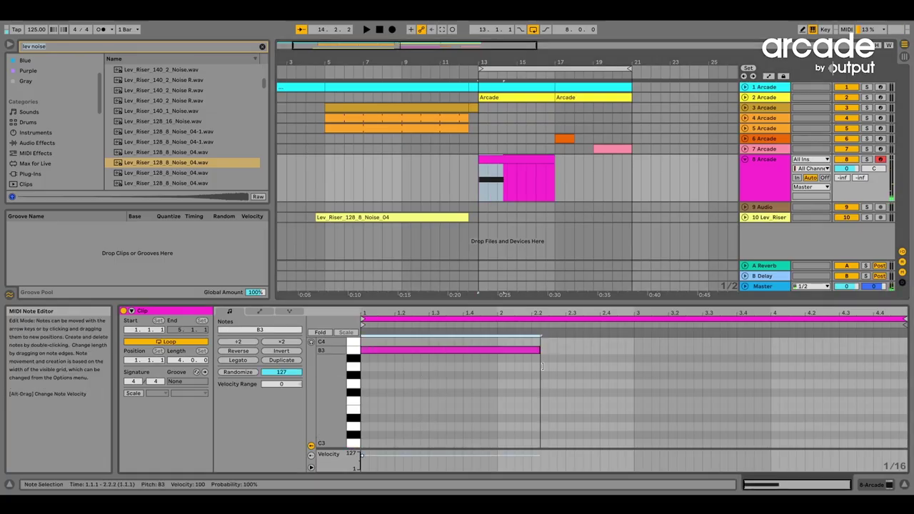
Step: Shorten the B3 note in the eighth track's clip to one bar while the arrangement plays
key("space")
left_click_drag(540, 357, 497, 353)
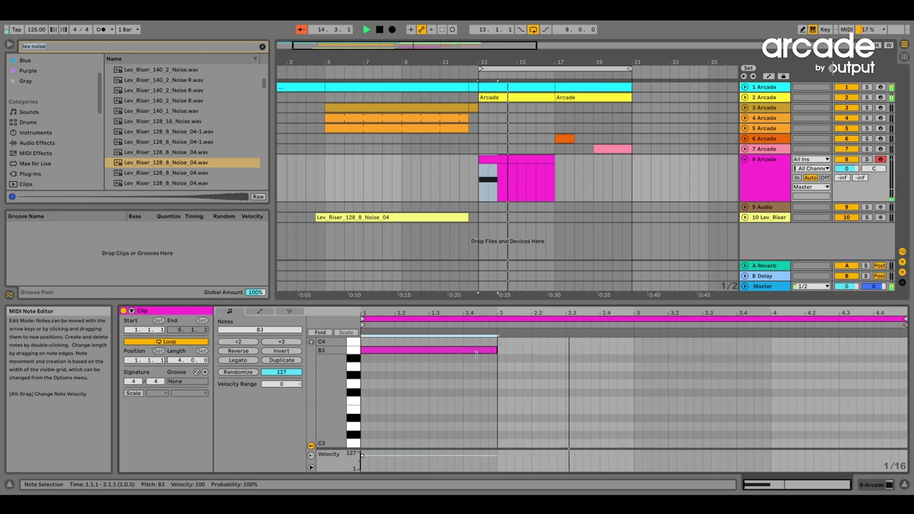
left_click(501, 156)
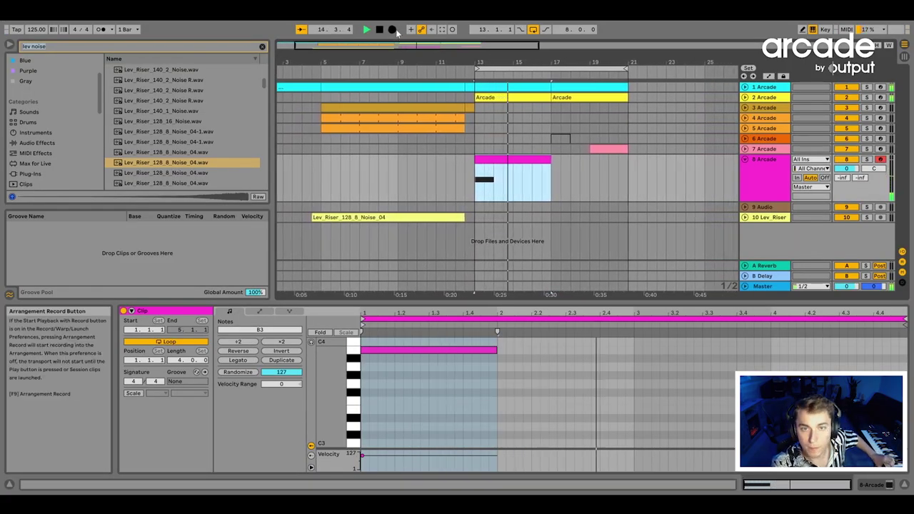
Step: Record further kit notes into the arrangement on the eighth Arcade track, from about bar 15 to 19
left_click(397, 31)
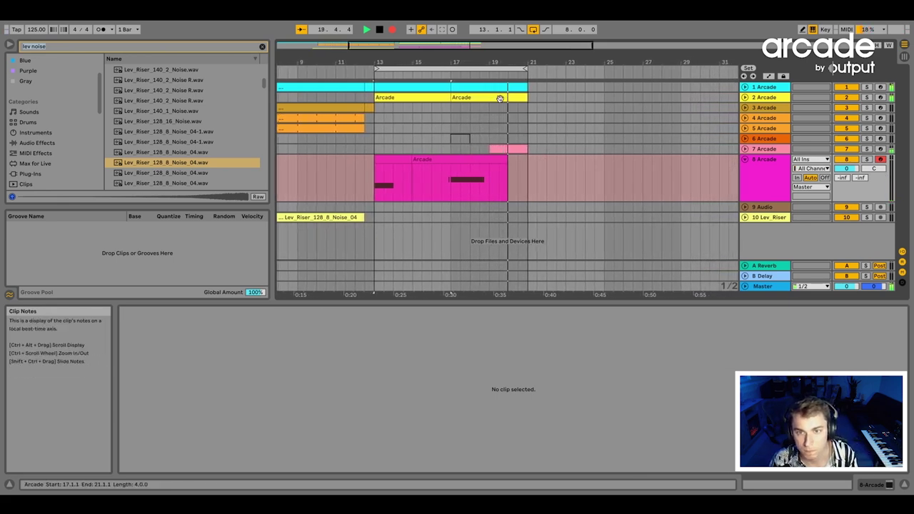
left_click_drag(499, 63, 534, 81)
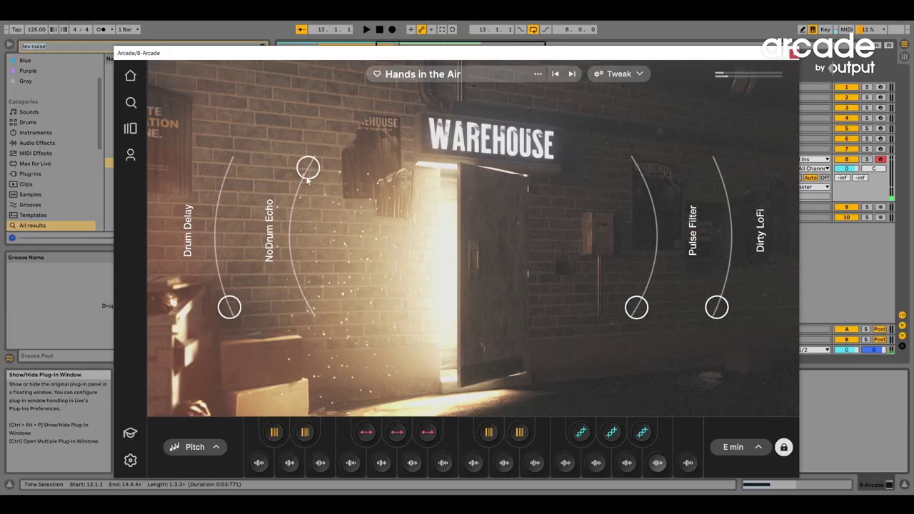
Step: Audition the Hands in the Air kit's NoDrum Echo and samples, and overdub a note just before bar 21 on the eighth track
left_click_drag(308, 179, 298, 222)
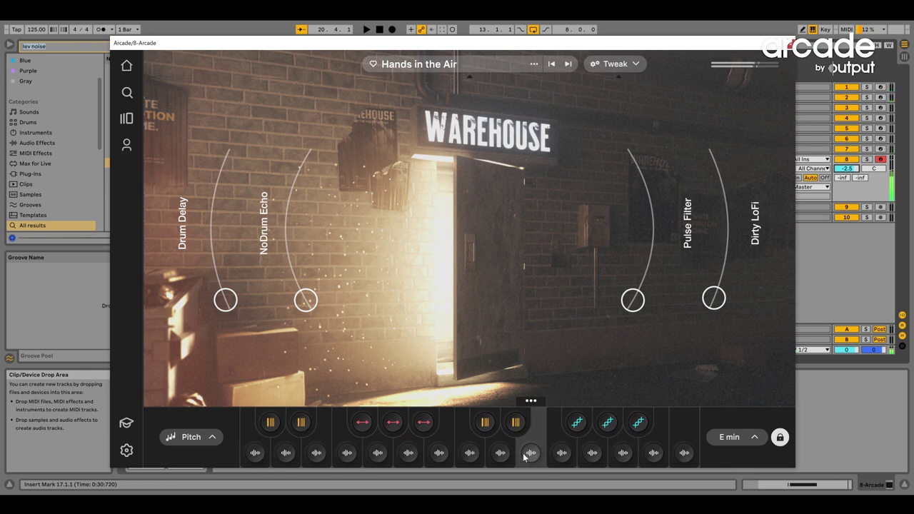
left_click(500, 454)
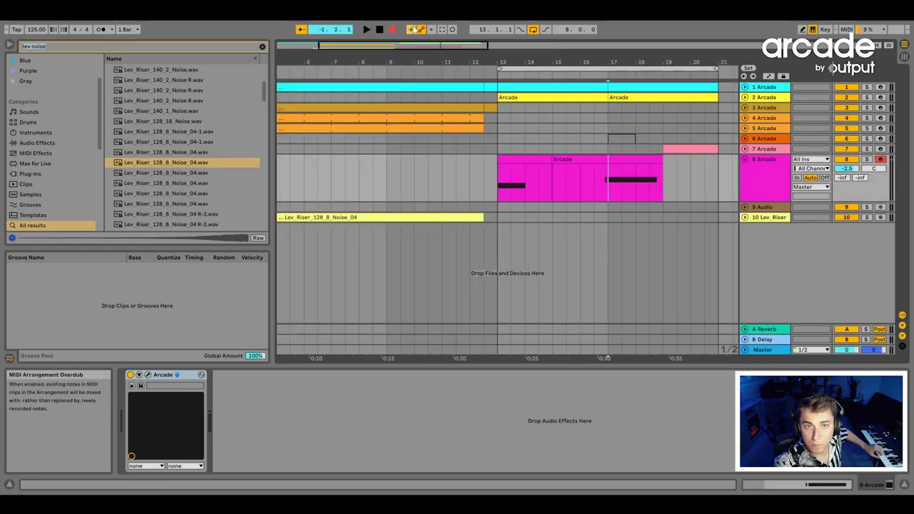
key("space")
left_click(686, 179)
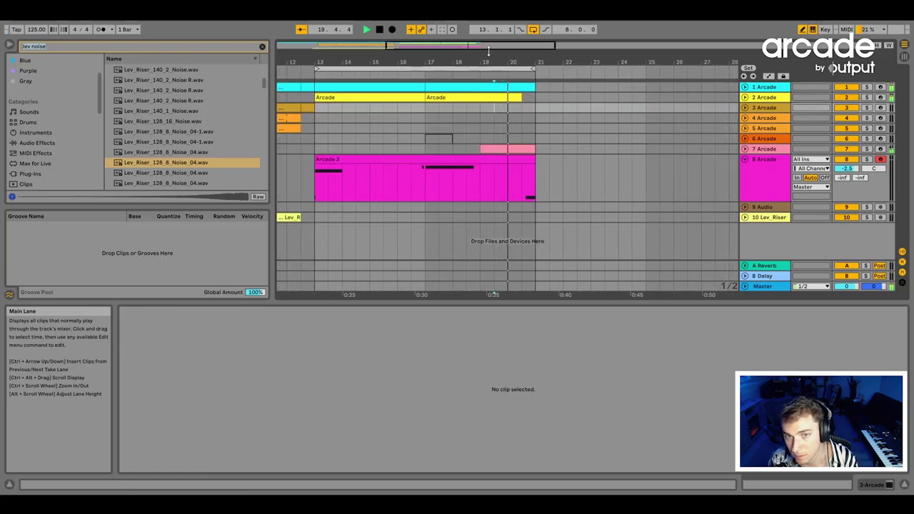
Step: Group the second to eighth Arcade tracks and search the browser for "live"
left_click_drag(487, 62, 592, 56)
left_click_drag(593, 294, 592, 315)
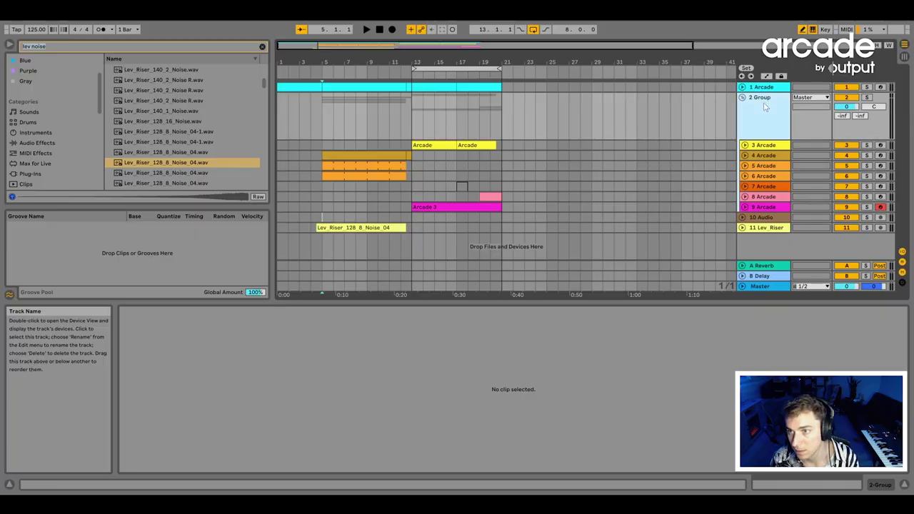
key("ctrl+f")
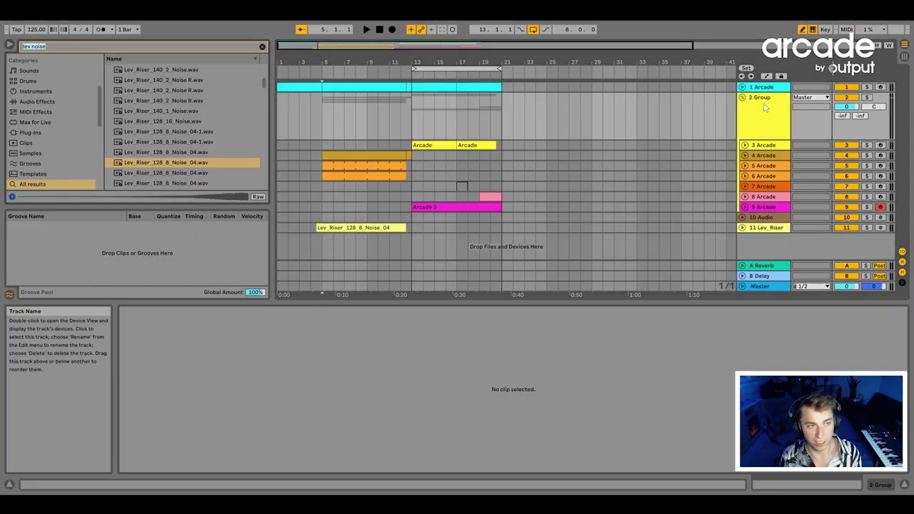
type("live")
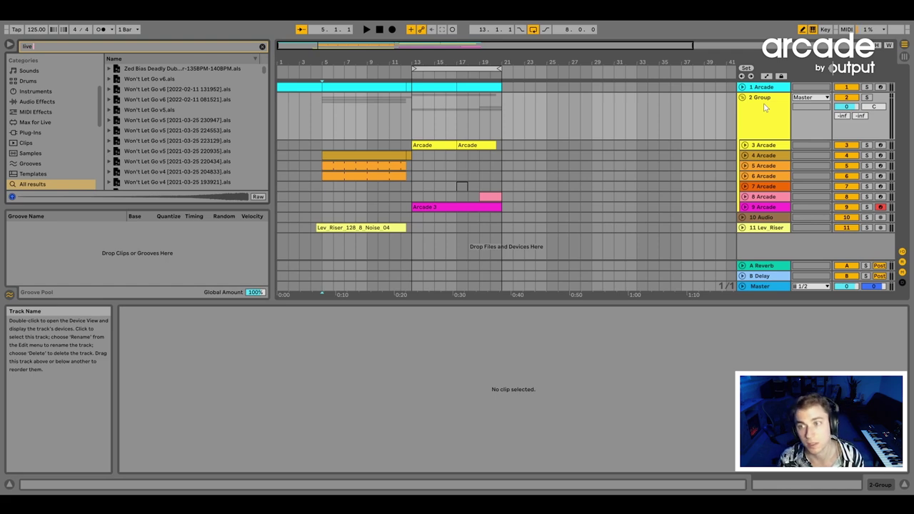
Step: Duplicate the first Arcade track and rename the upper copy "kick"
right_click(770, 87)
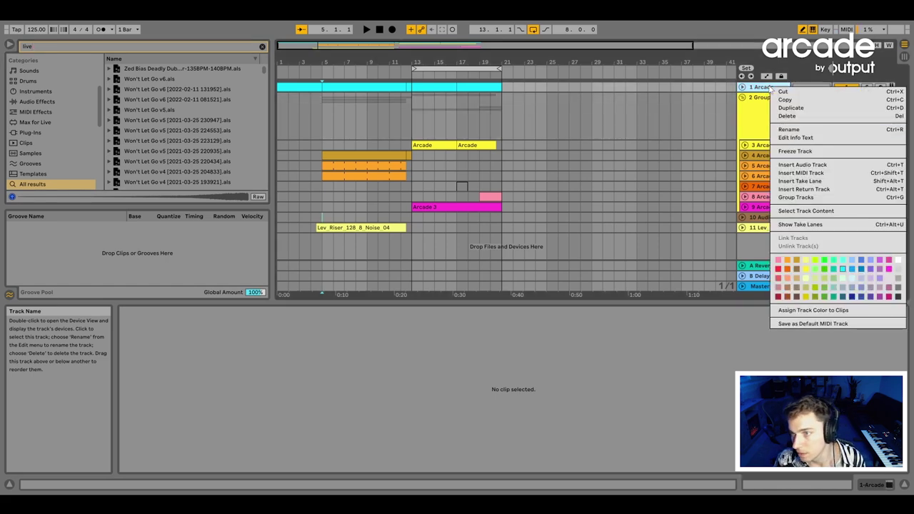
left_click(792, 107)
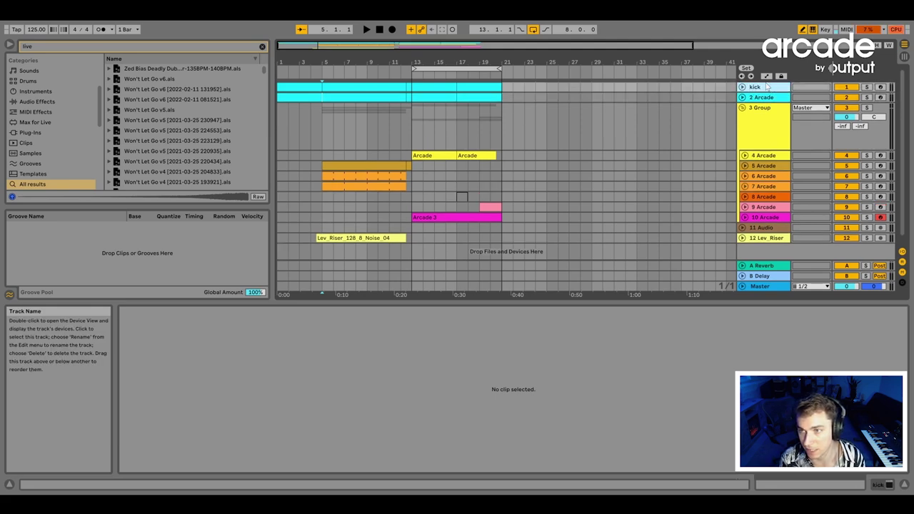
Step: Delete the kick notes from all clips on the second track and all the other notes from the kick track's clips
left_click(477, 98)
left_click(300, 94, "shift")
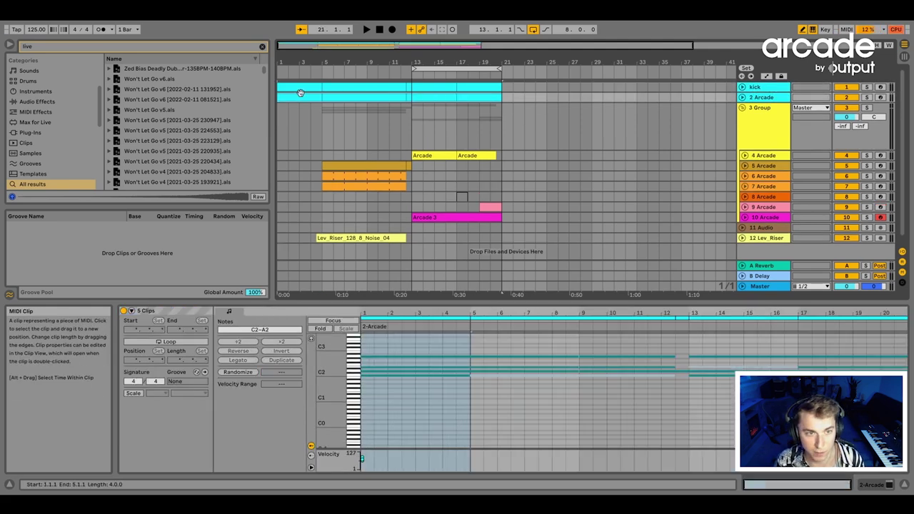
left_click(355, 372)
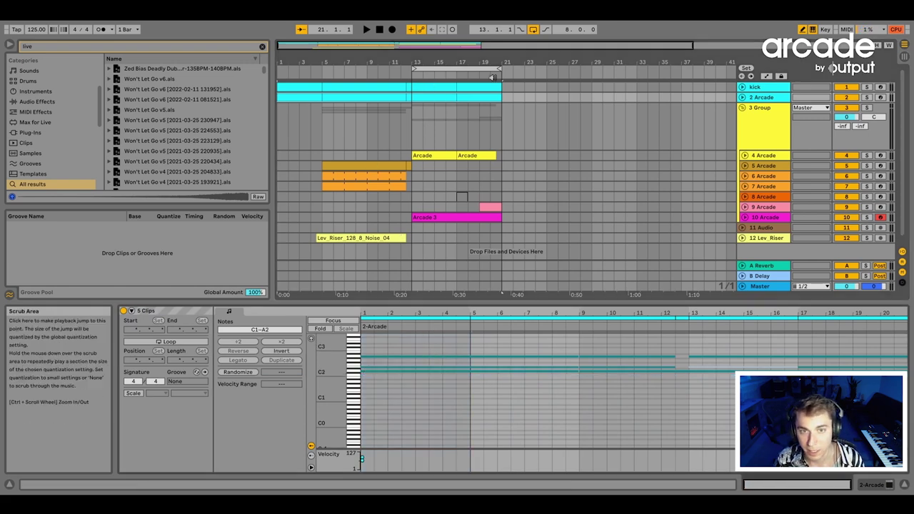
left_click(306, 88)
left_click(305, 88, "shift")
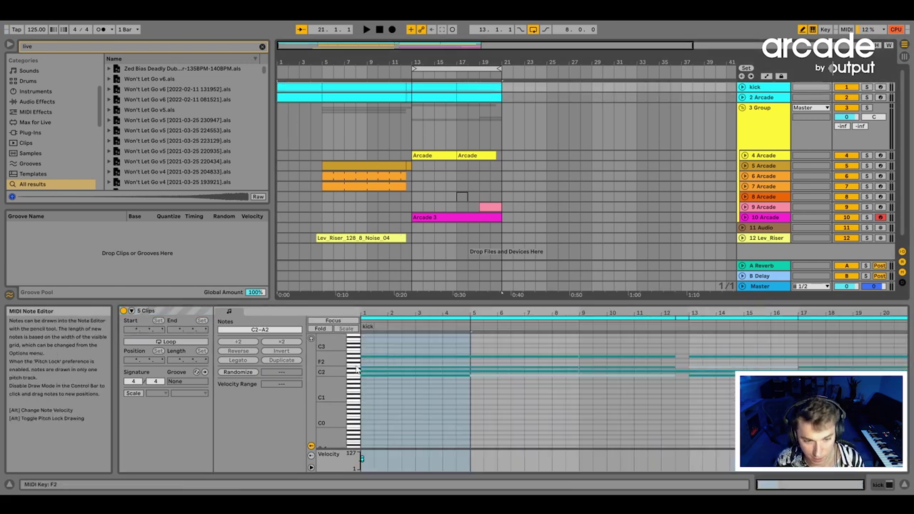
left_click(355, 381)
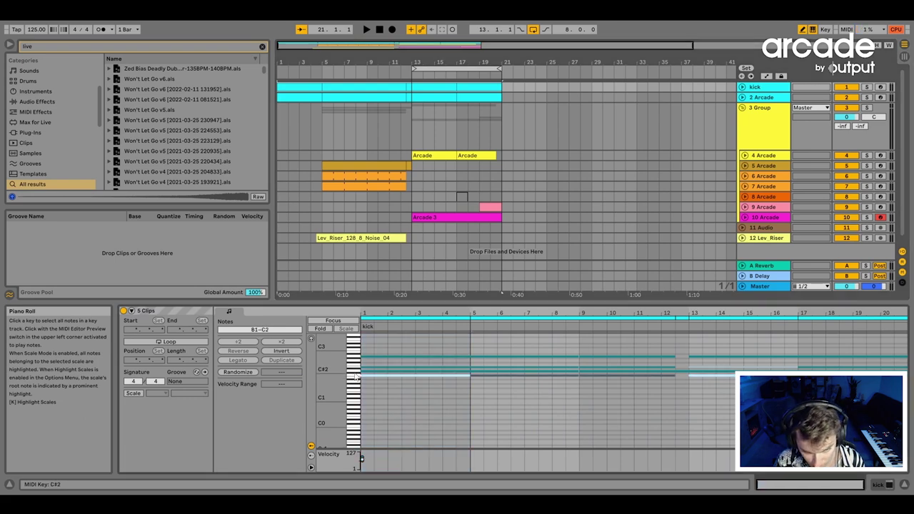
left_click_drag(355, 377, 359, 352)
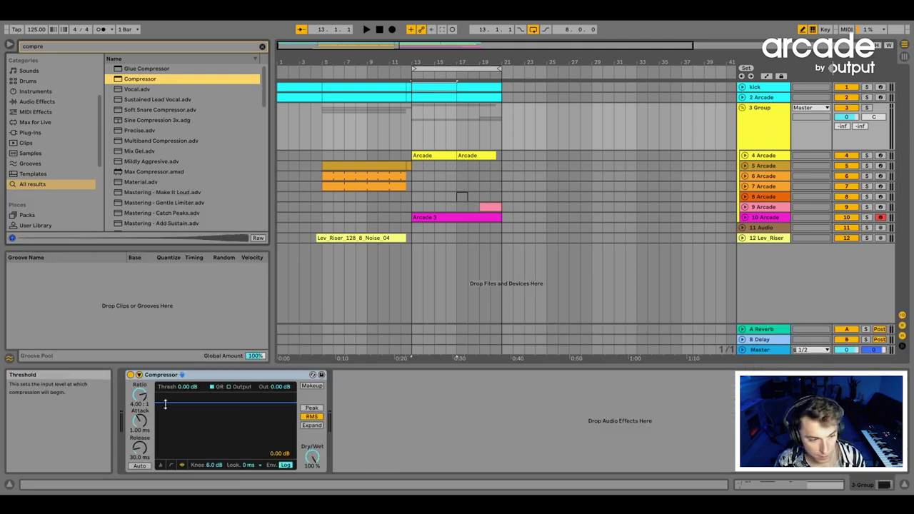
Step: Sidechain the group's Compressor to the kick track with a -28.6 dB threshold and adjust its release
left_click(139, 374)
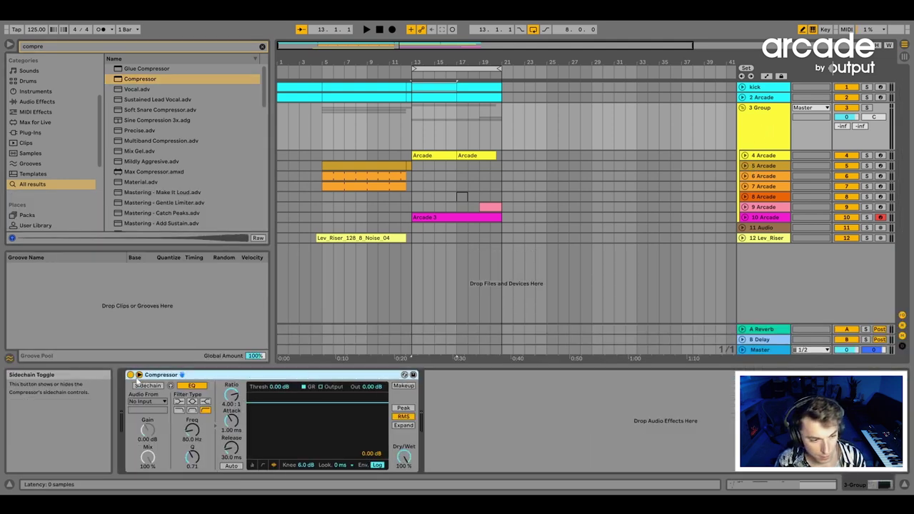
left_click(154, 402)
left_click(148, 270)
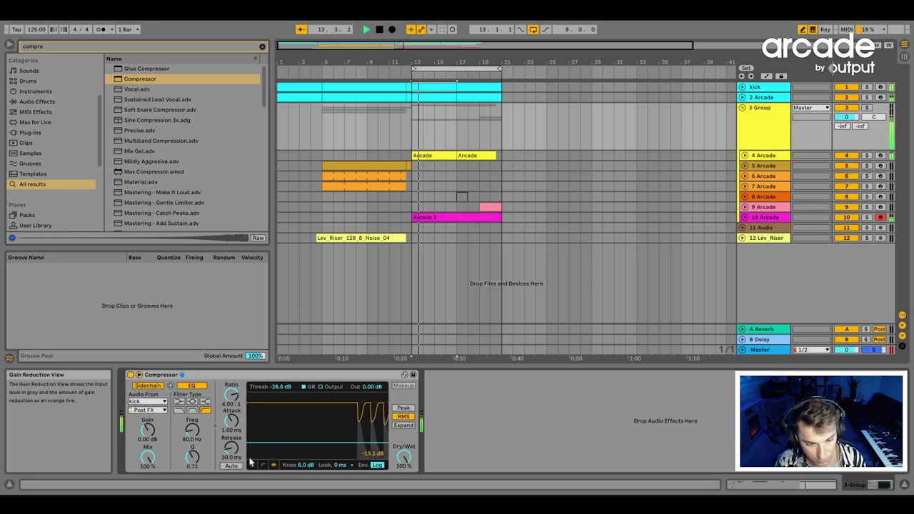
left_click_drag(232, 448, 232, 459)
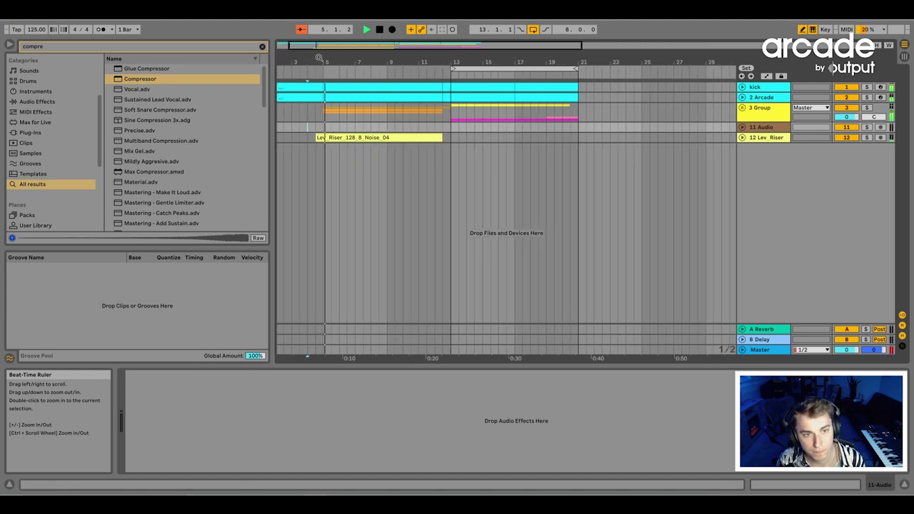
Step: Copy the fourth track's Arcade clip from bar 13 to bars 5 and 9
left_click(742, 108)
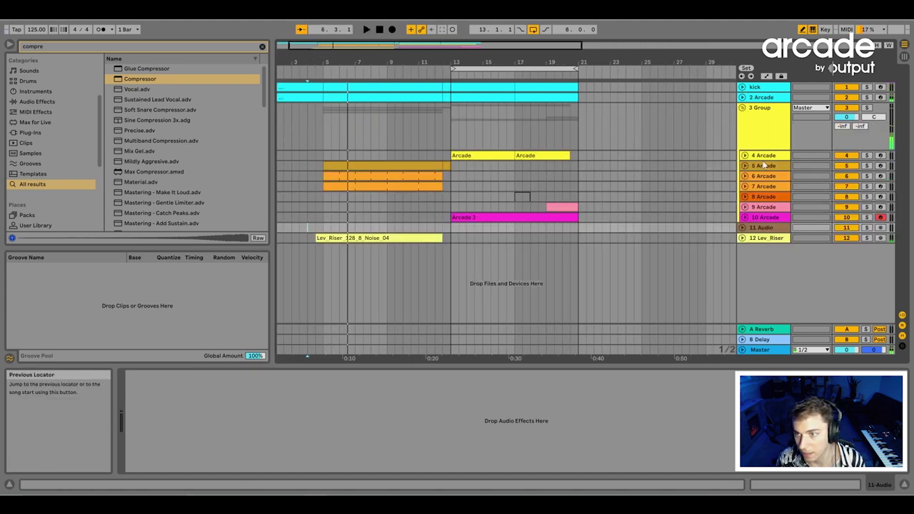
left_click(744, 156)
left_click(492, 155)
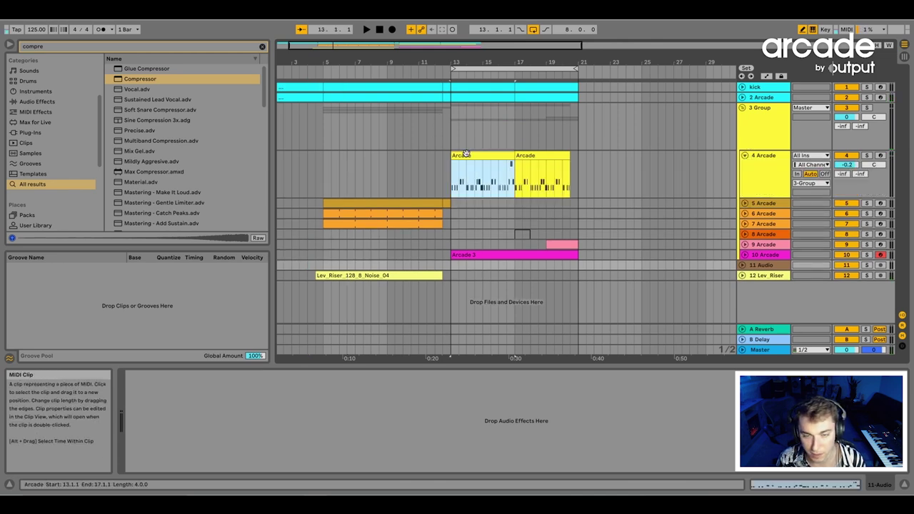
left_click_drag(493, 155, 367, 153)
key("ctrl+d")
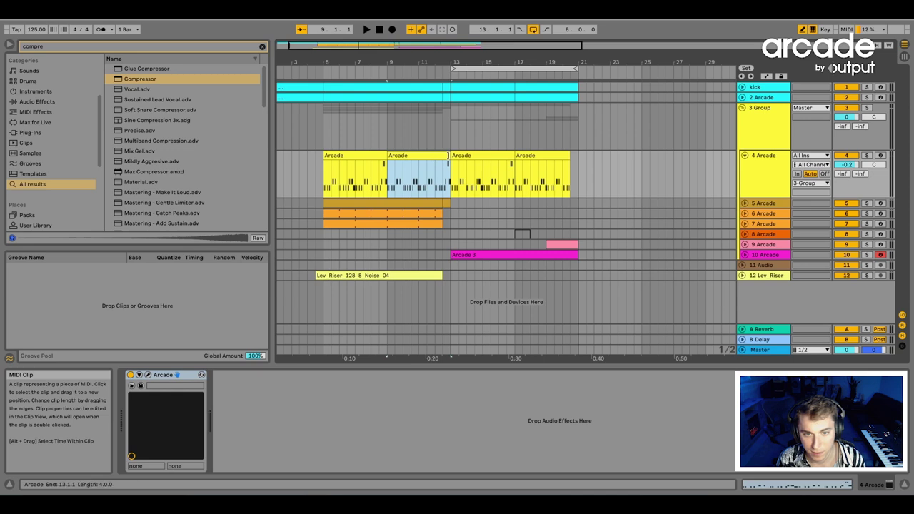
Step: Add EQ Eight to the fourth track with a low cut on band 1 and a high cut at 2.72 kHz on band 8
left_click(776, 172)
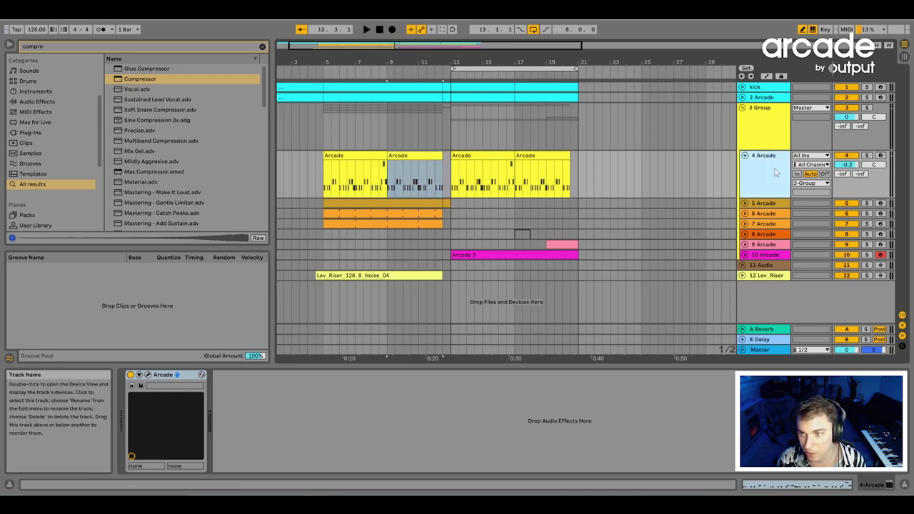
key("ctrl+f")
type("eq e")
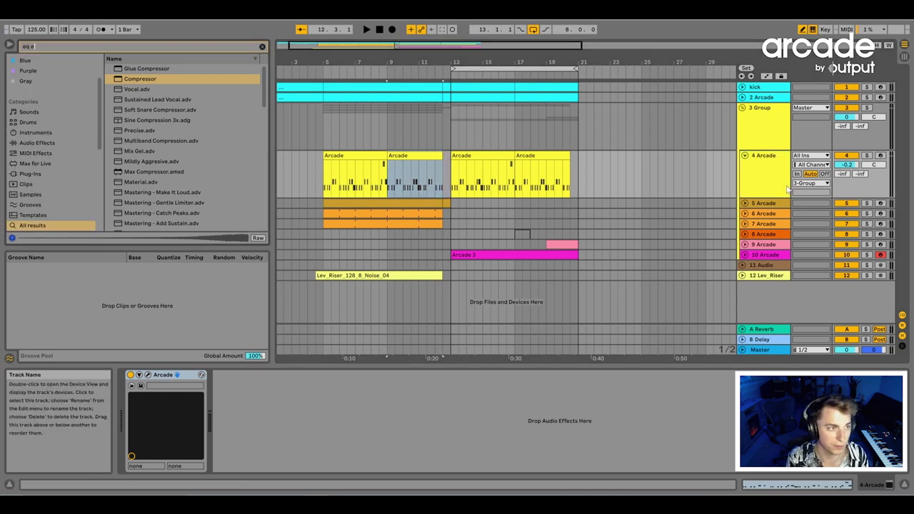
type("i")
key("Down")
key("Return")
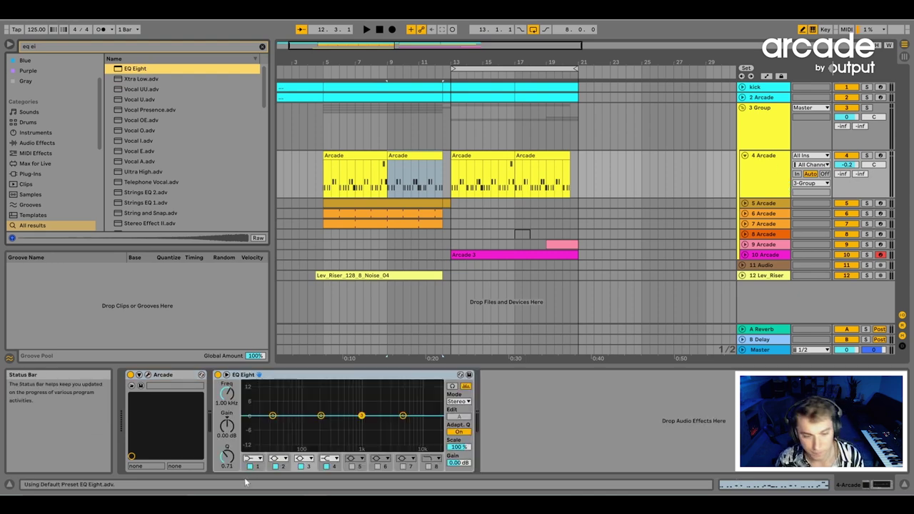
left_click(254, 458)
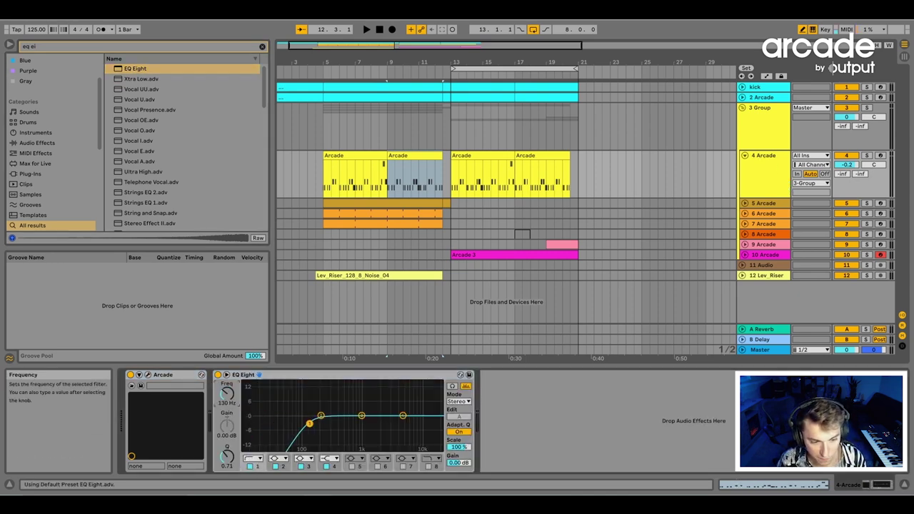
left_click(431, 466)
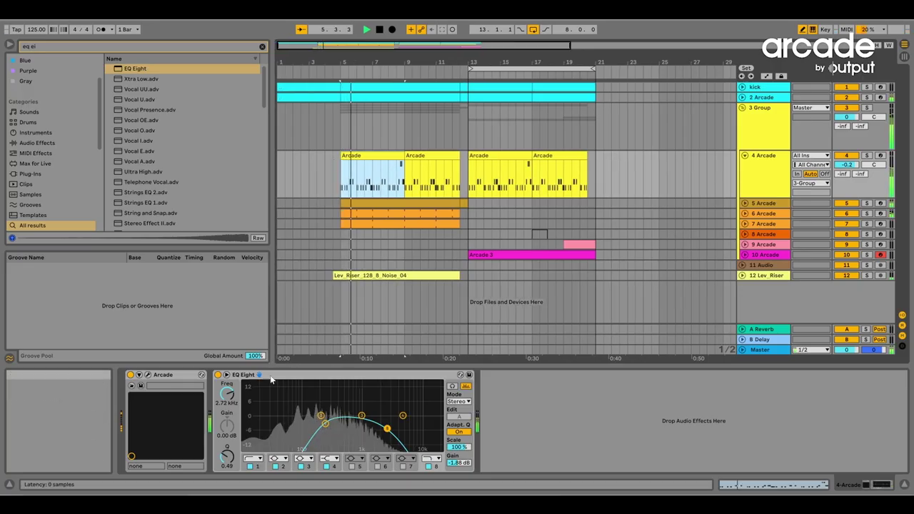
Step: Automate EQ Eight's Device On on the fourth track to switch off from bar 13 until just past bar 21
right_click(218, 375)
left_click(254, 390)
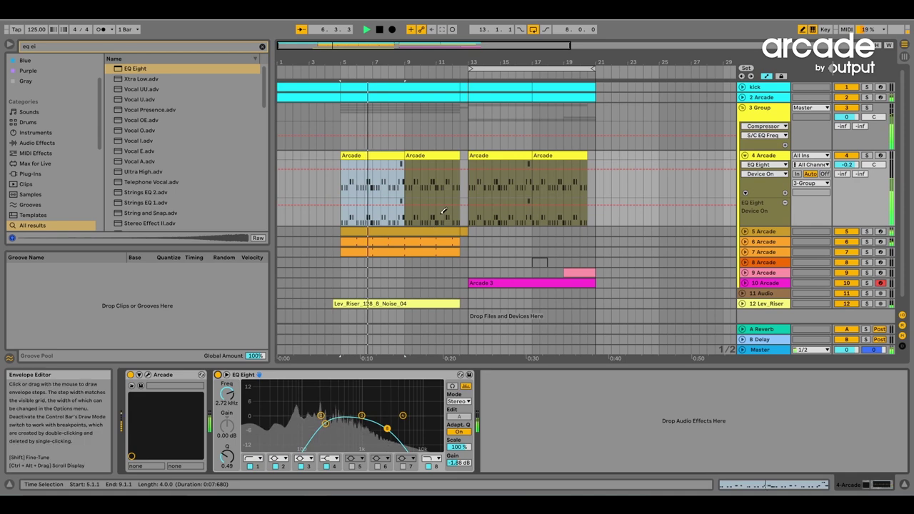
left_click_drag(475, 203, 476, 220)
left_click_drag(566, 224, 604, 225)
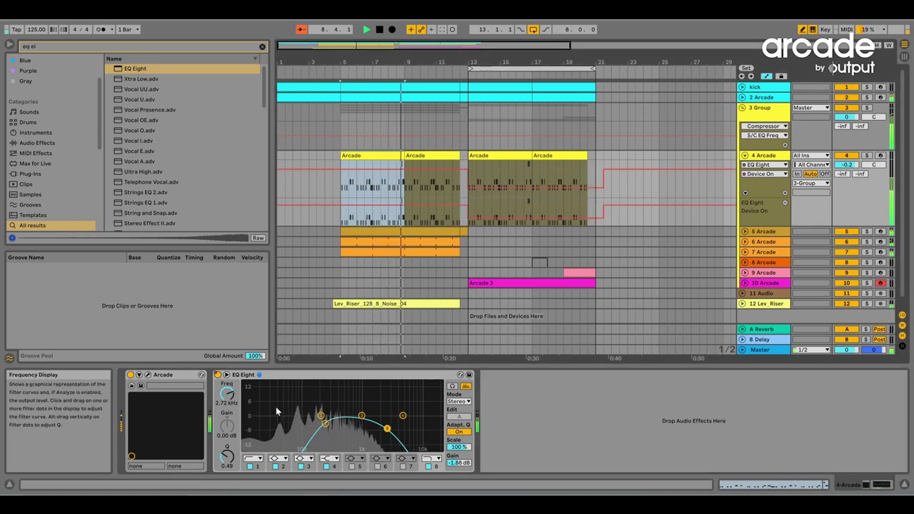
left_click(744, 192)
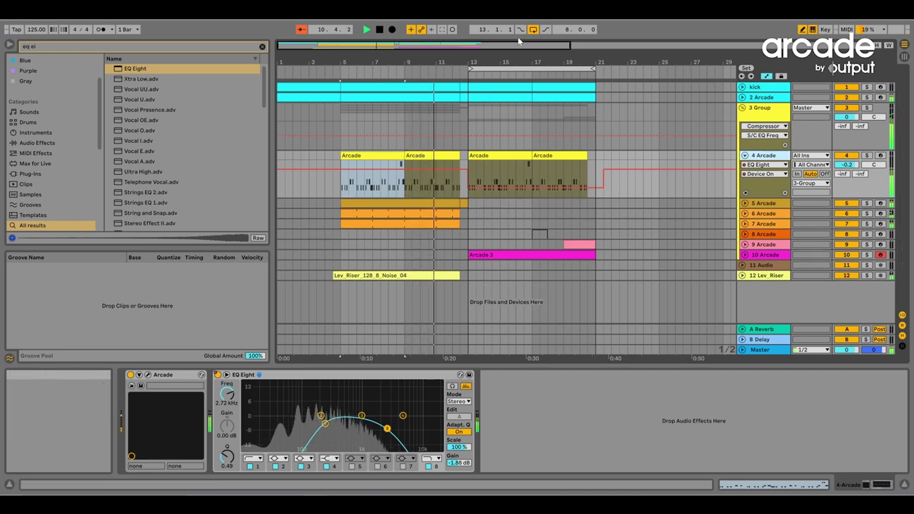